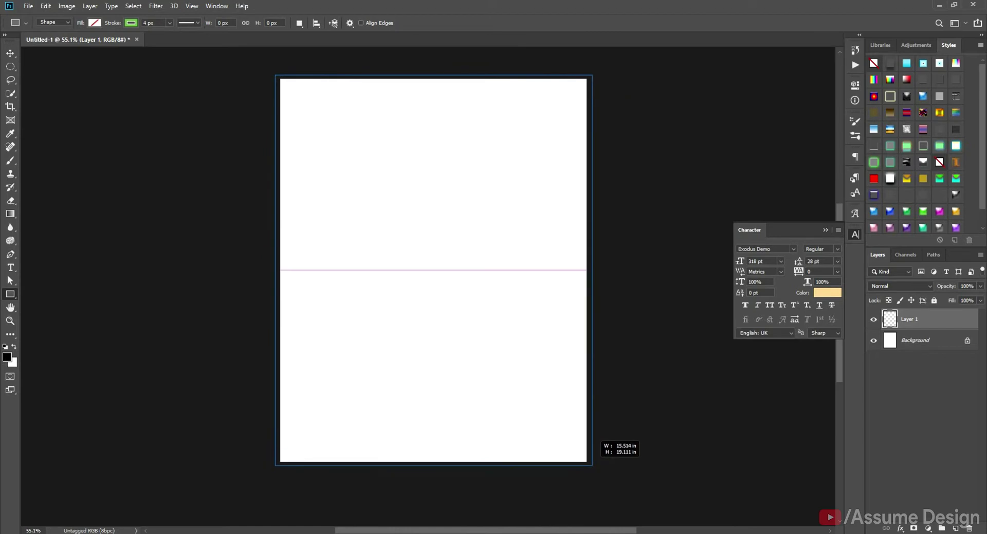
Step: Remove the rectangle's stroke and fill it with the red-green gradient preset
left_click(723, 146)
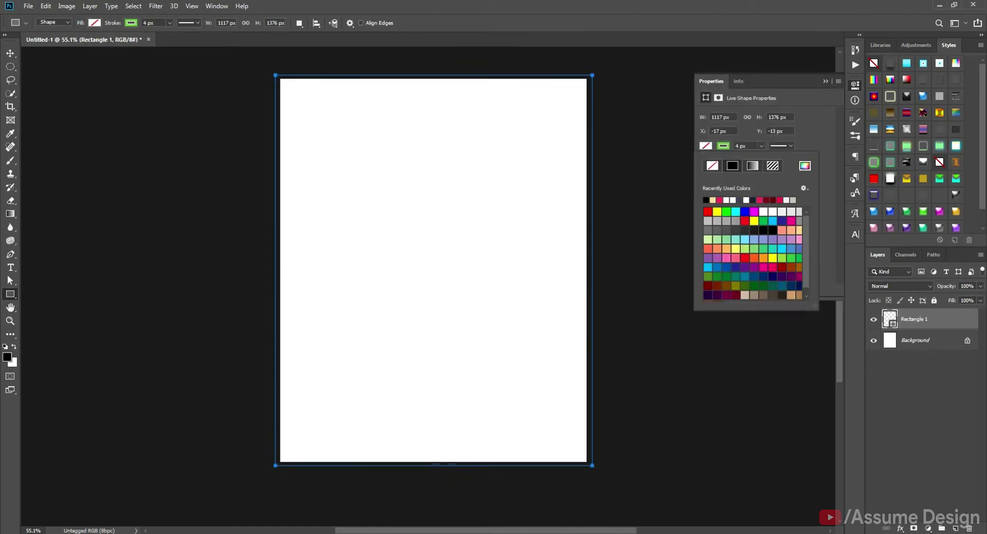
left_click(713, 165)
left_click(752, 165)
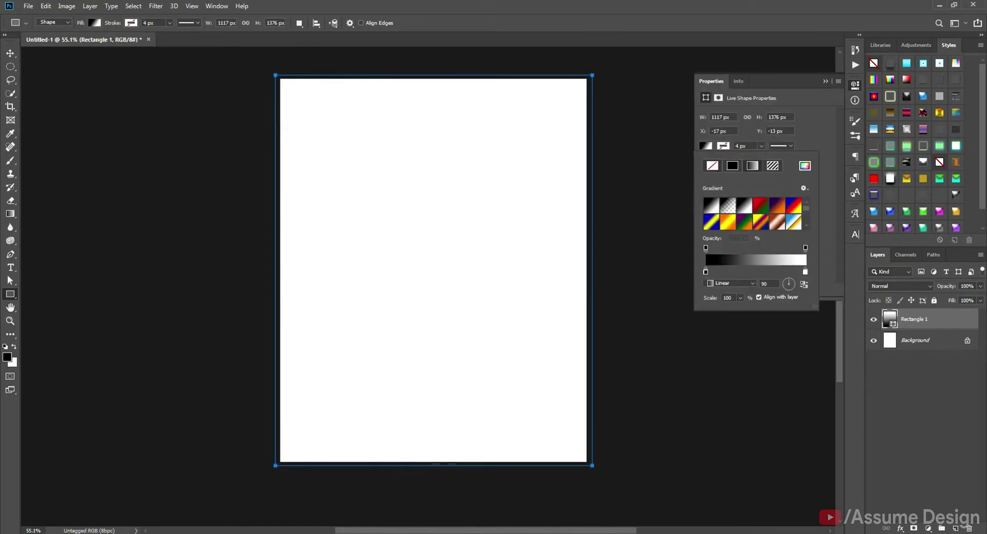
left_click(760, 206)
Step: Copy colour code f4f4f4 from Notepad and apply it to the red stop of the rectangle's gradient
mouse_move(215, 533)
left_click(215, 501)
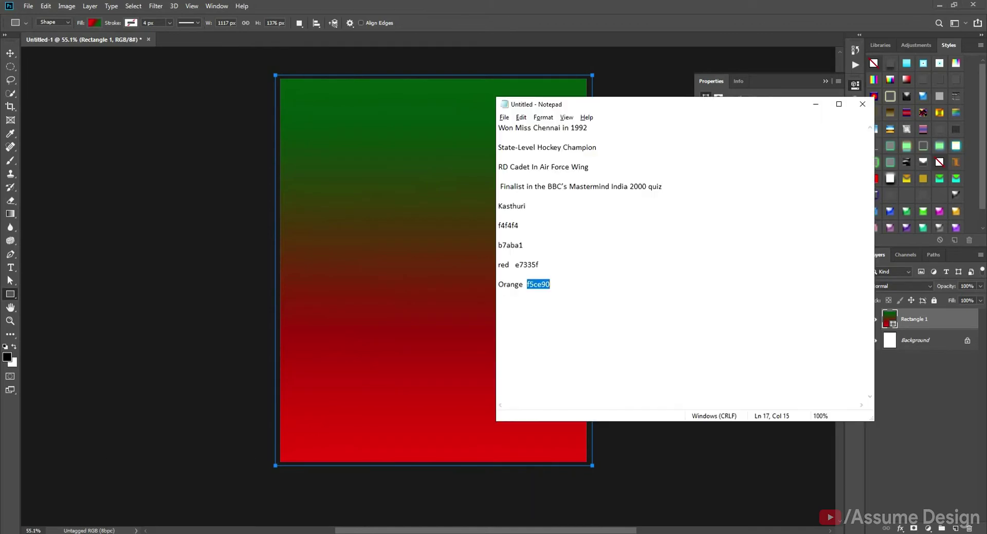
left_click_drag(520, 226, 497, 226)
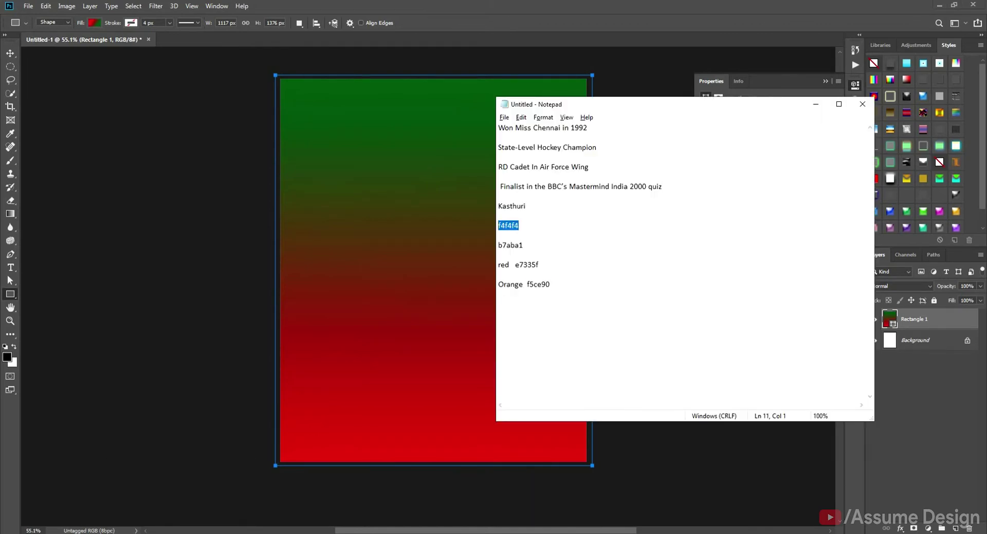
key("alt+Tab")
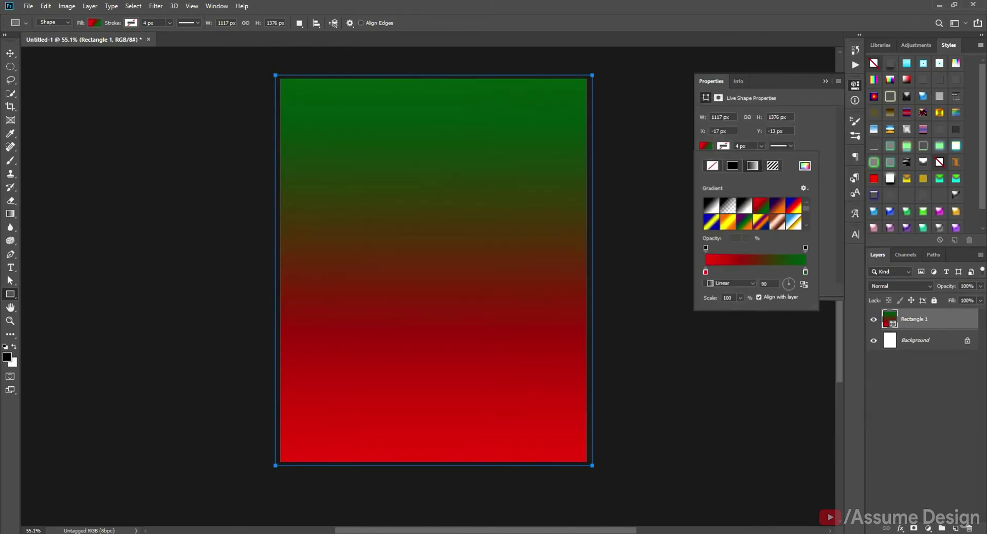
double_click(706, 272)
type("f4f4f4")
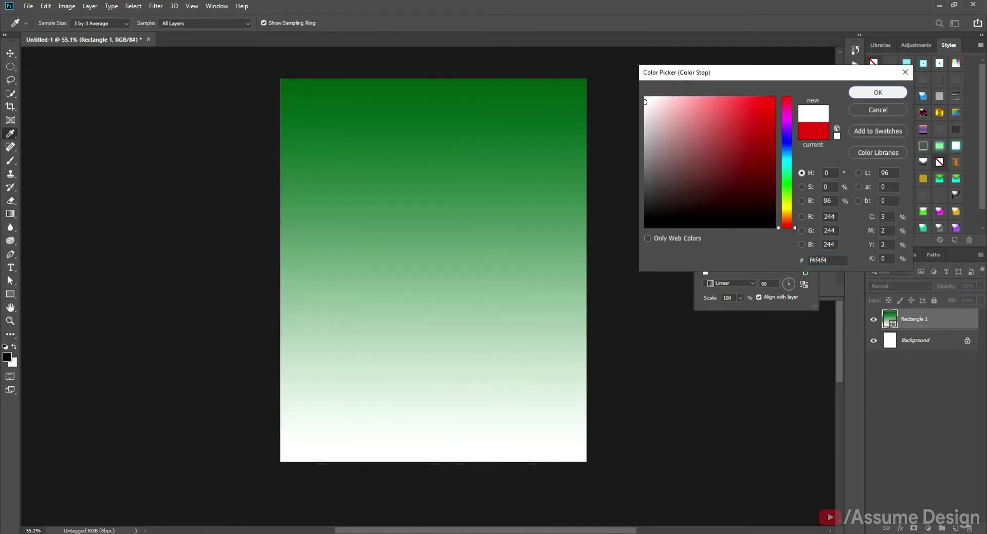
key("Return")
Step: Copy colour code b7aba1 from Notepad and apply it to the green stop of the rectangle's gradient
key("alt+Tab")
left_click_drag(525, 245, 506, 245)
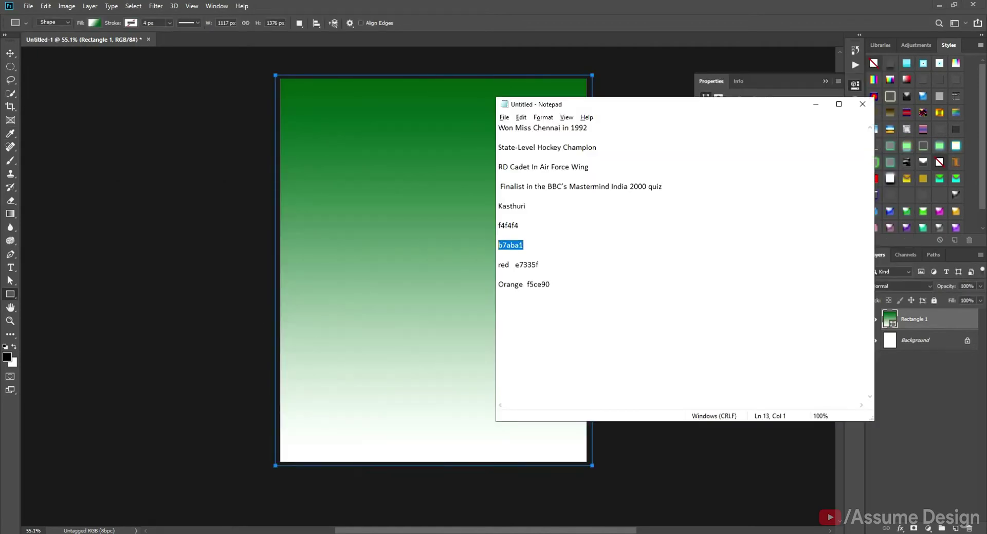
key("alt+Tab")
left_click(706, 146)
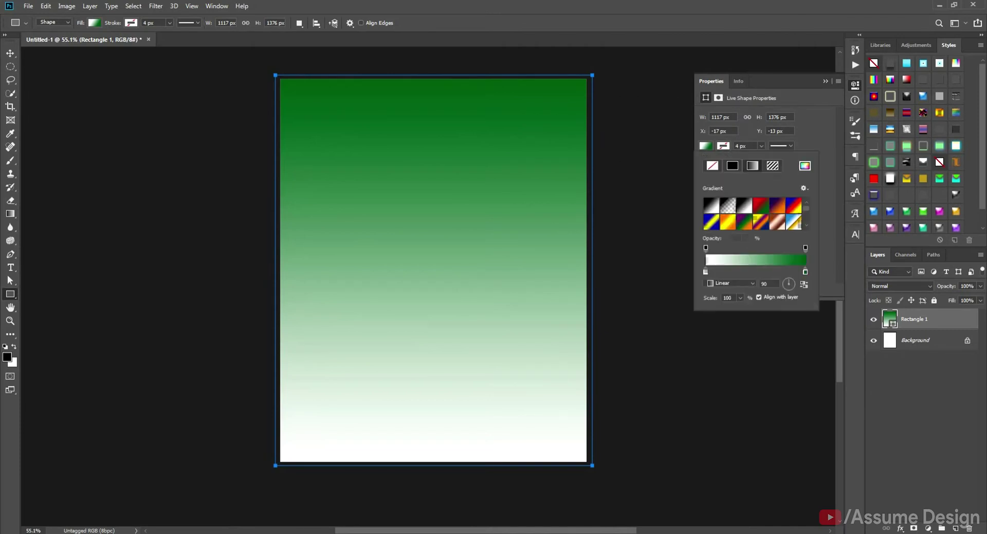
double_click(806, 272)
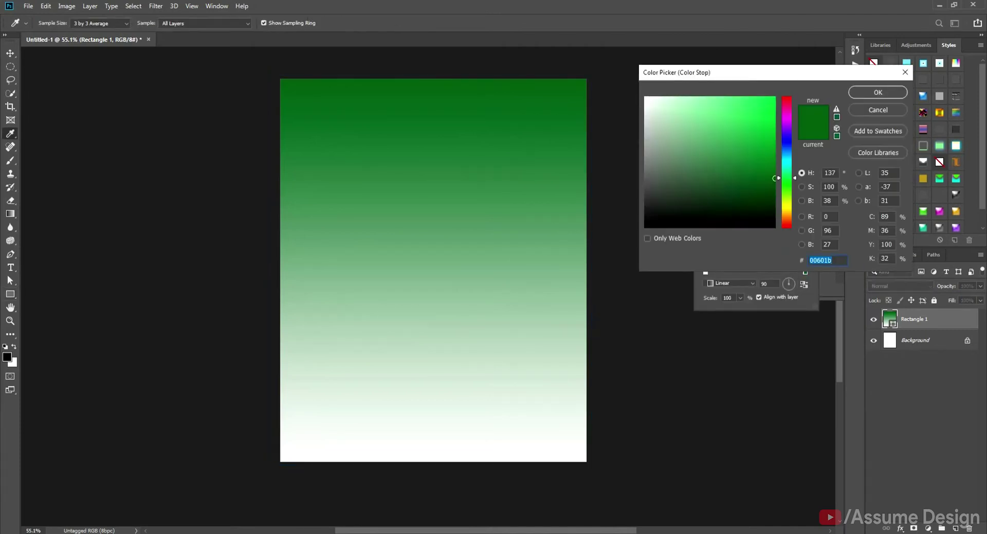
type("b7aba1")
key("Return")
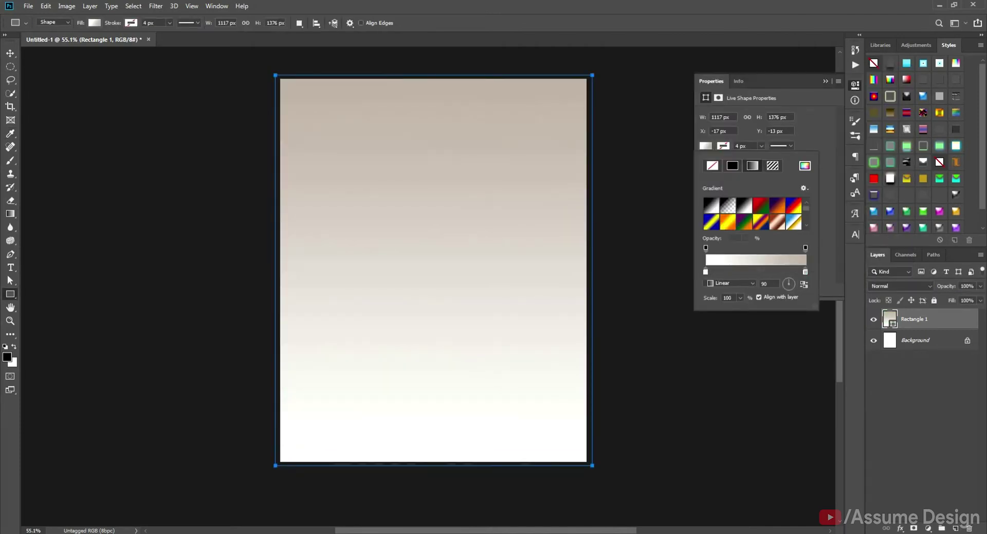
Step: Change the rectangle's gradient style to Radial and close the fill settings
left_click(731, 283)
left_click(725, 295)
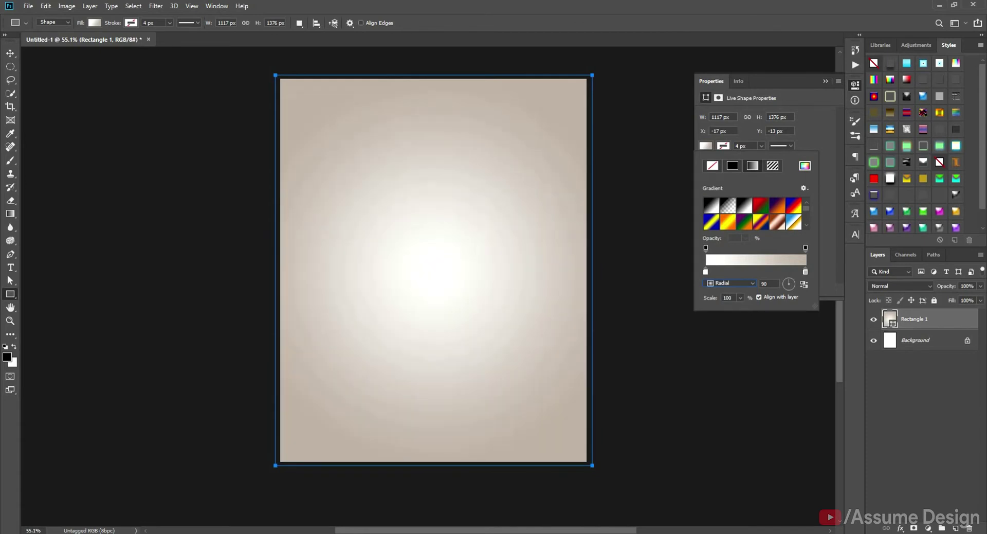
key("Escape")
Step: Add a new layer and paint a large soft white glow over the canvas centre with a 1200 px brush at 25% opacity
key("ctrl+shift+alt+n")
key("i")
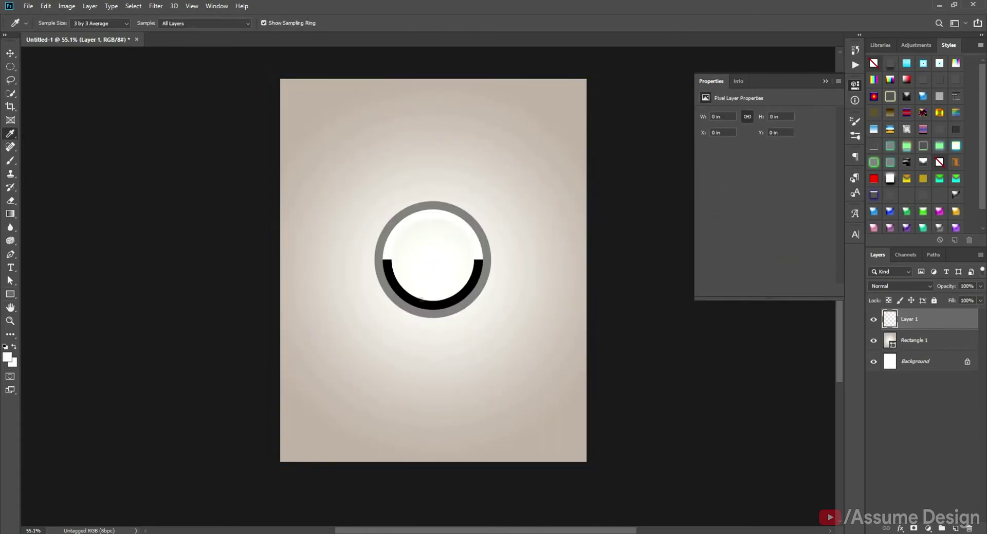
key("b")
left_click(433, 259)
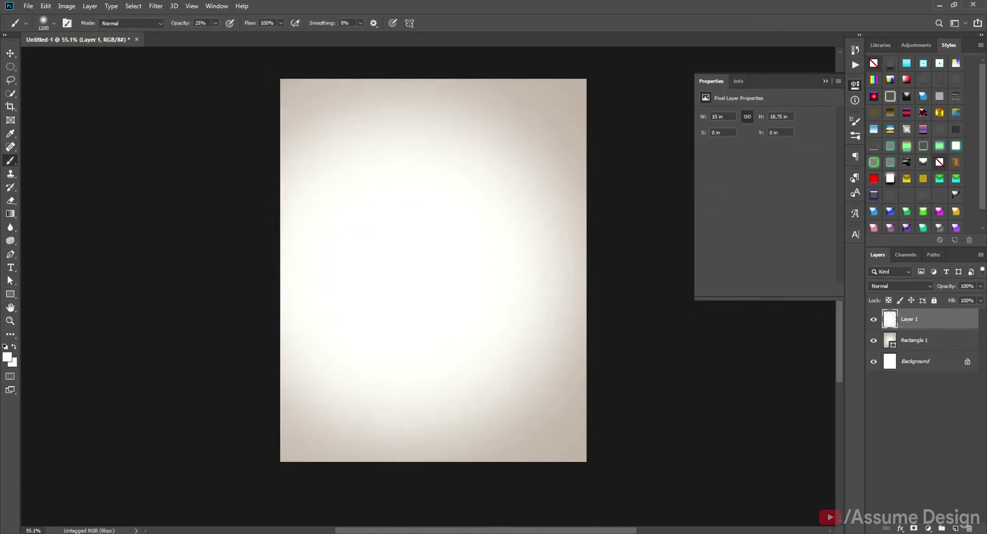
key("v")
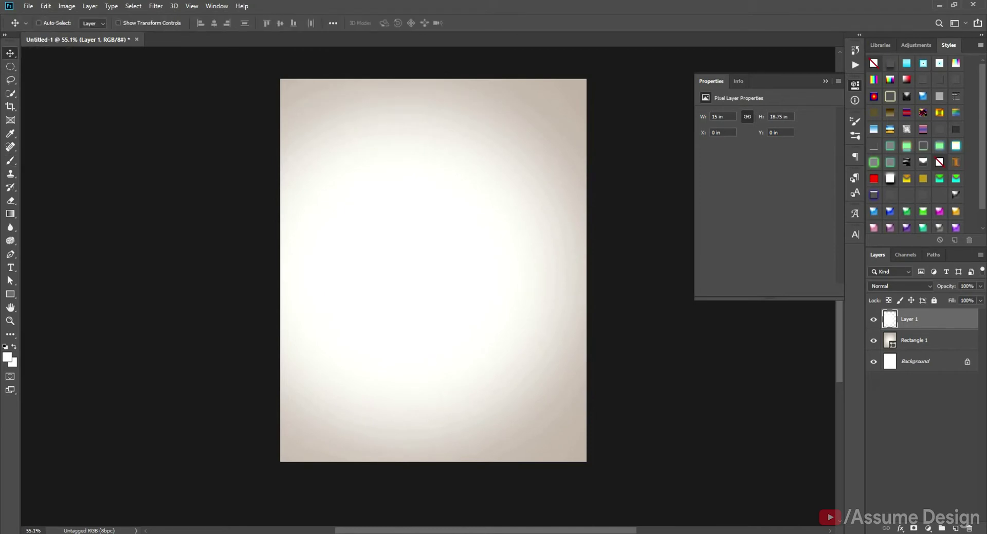
Step: Place crop copy.png from the Final folder into the document, scaling and positioning the woman in the left part of the canvas
key("ctrl+shift+alt+n")
key("alt+Tab")
key("Tab")
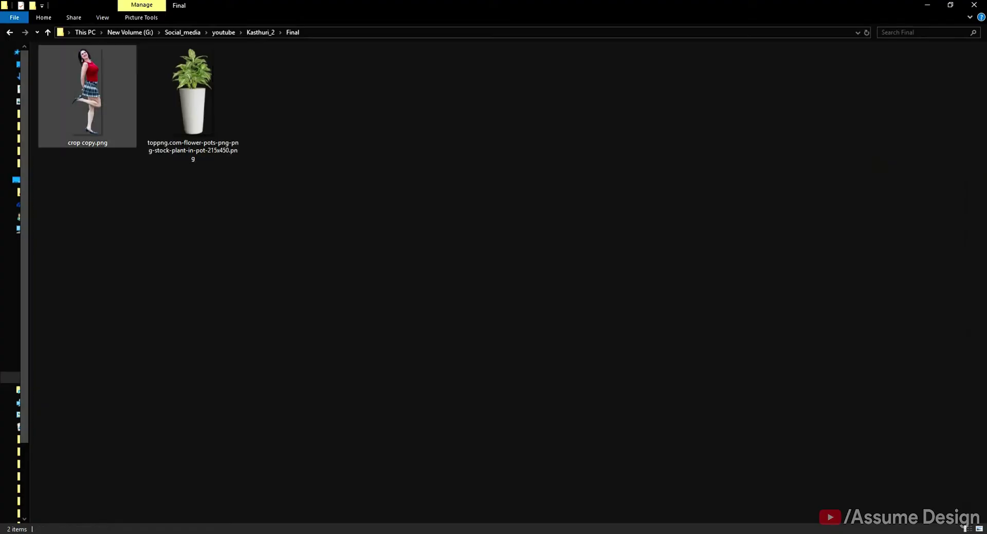
key("alt+Tab")
left_click_drag(433, 259, 443, 241)
left_click_drag(443, 242, 360, 236)
left_click_drag(384, 164, 388, 155)
mouse_move(365, 208)
left_mouse_down()
mouse_move(358, 221)
mouse_move(355, 212)
left_mouse_up()
key("Return")
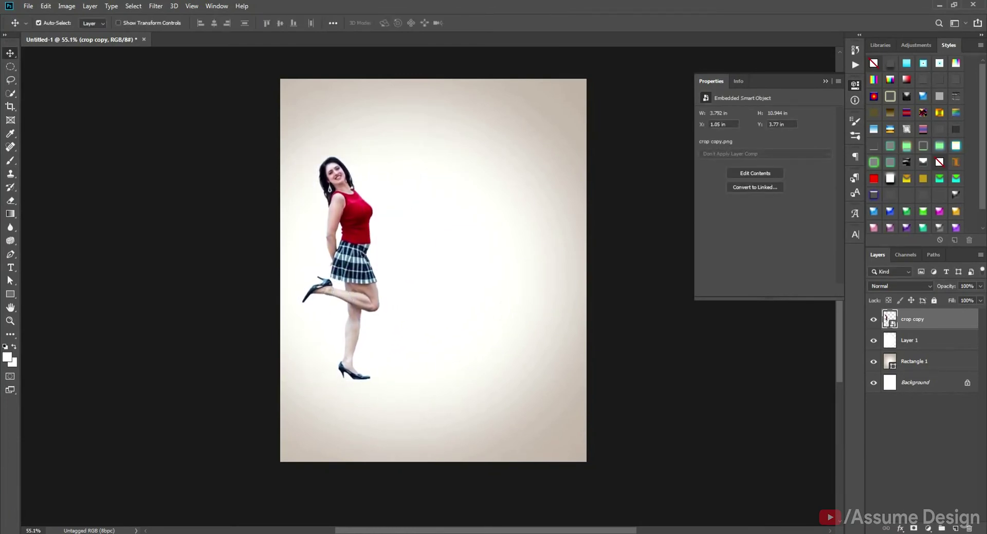
Step: Create a new layer beneath the woman and fill a flat elliptical selection around her standing shoe with black
key("ctrl+shift+n")
key("Return")
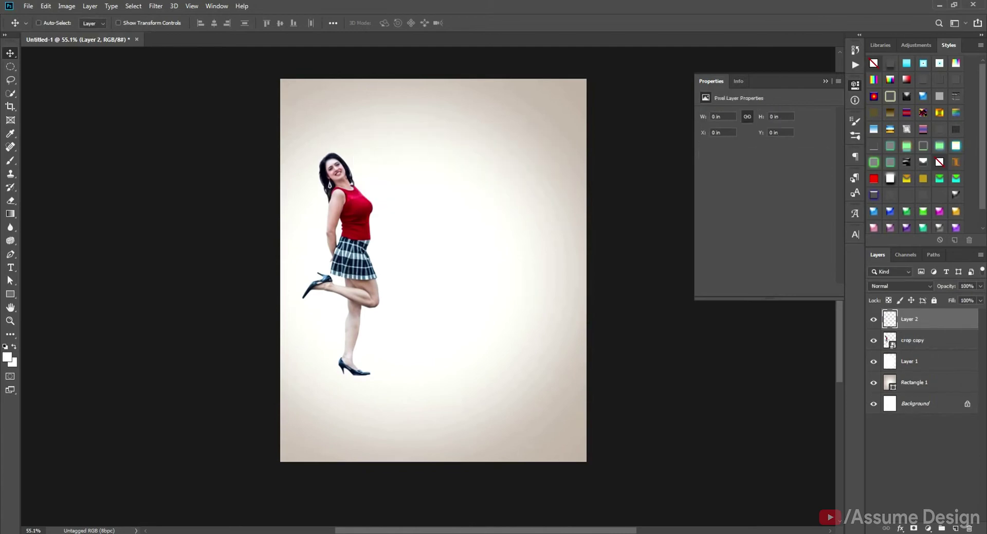
left_click(11, 66)
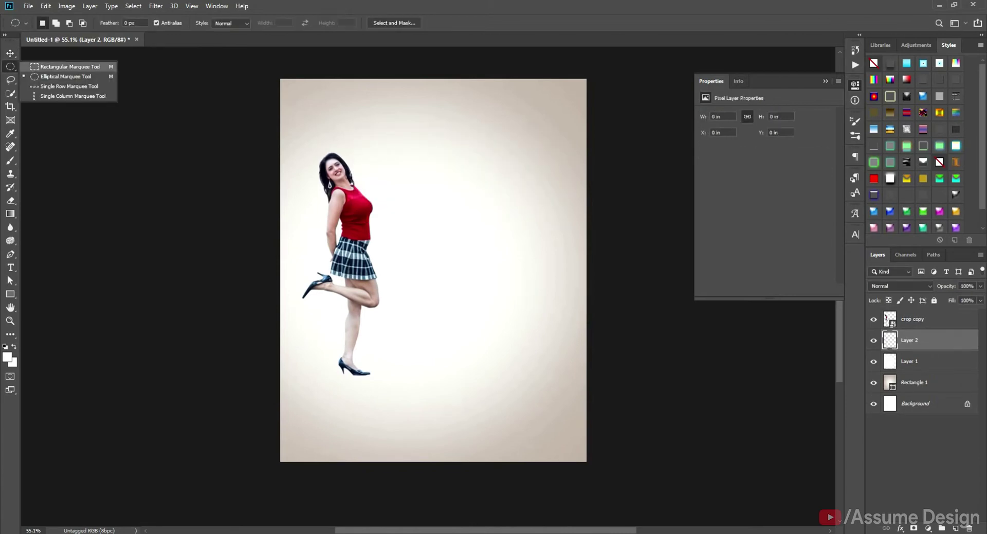
left_click_drag(333, 367, 378, 381)
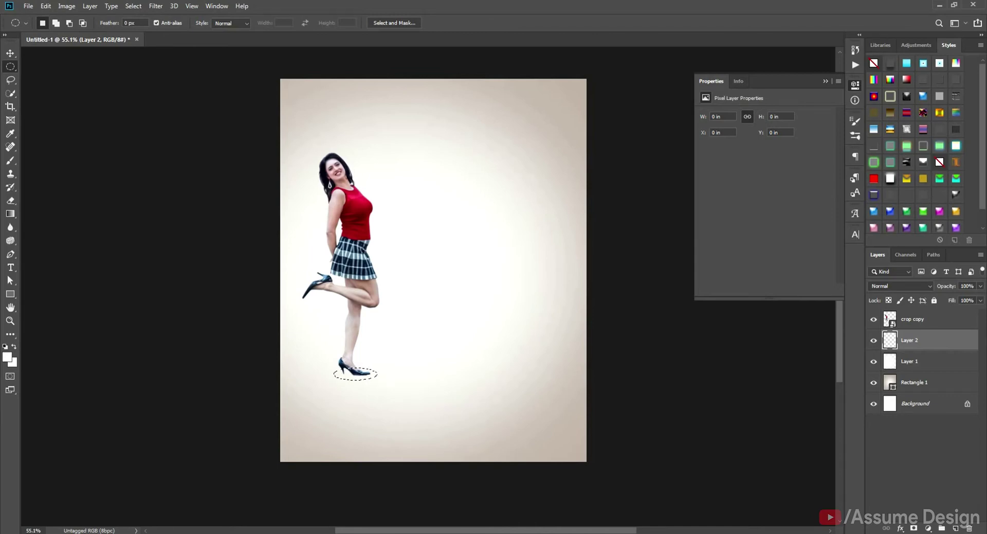
key("alt+d")
key("Escape")
key("d")
key("alt+BackSpace")
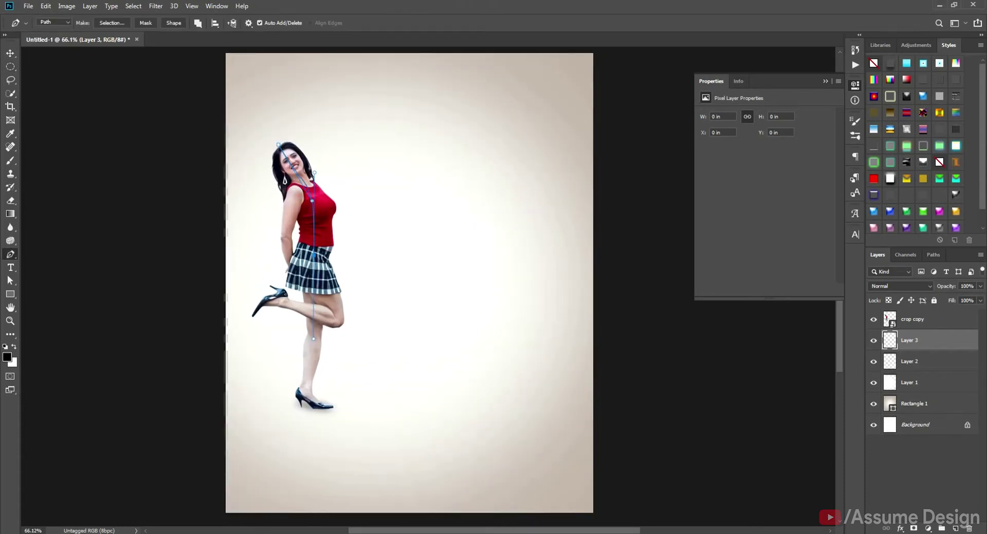
Step: Finish a large rounded closed path from the woman's head around to her standing foot and convert it to a selection
left_click_drag(305, 385, 307, 394)
left_click_drag(279, 145, 341, 98)
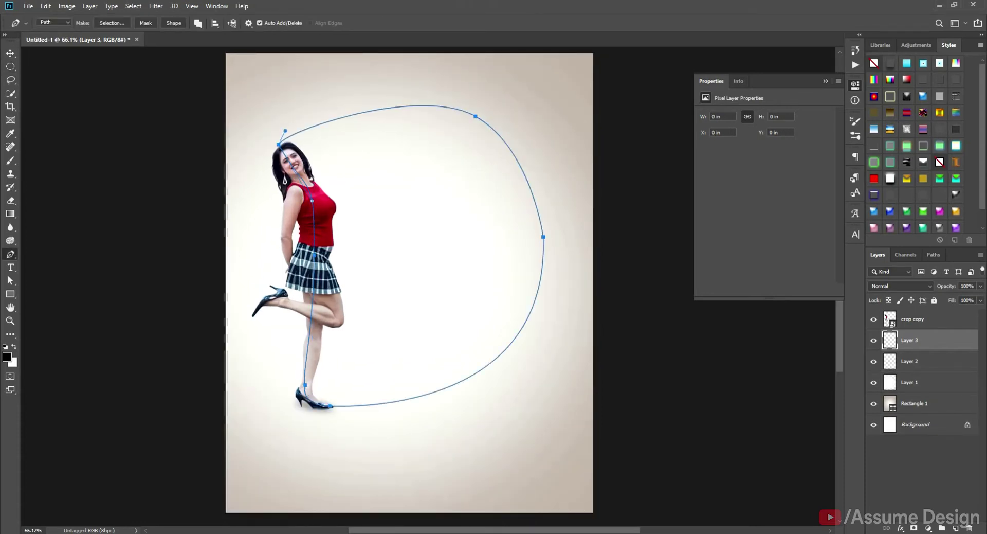
key("v")
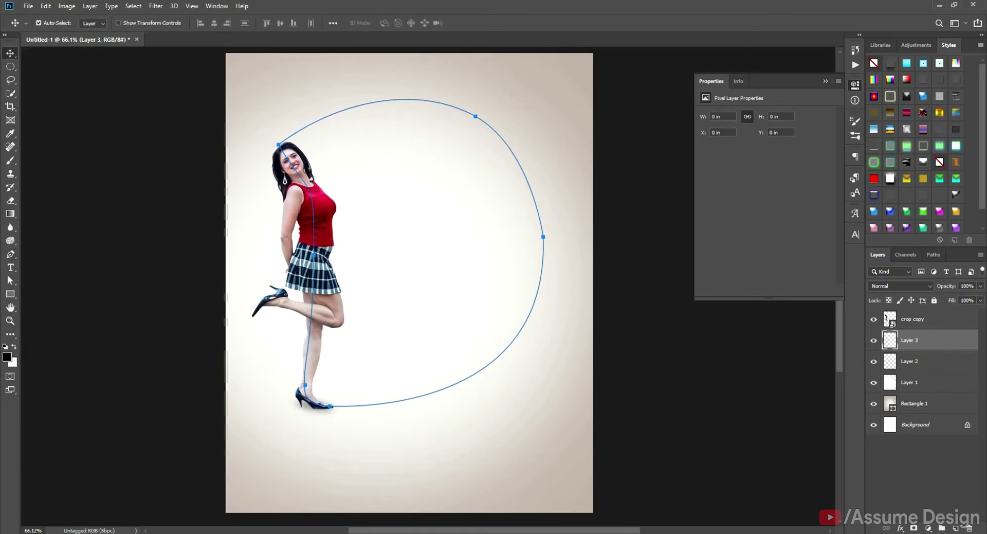
key("ctrl+Return")
Step: Fill the rounded selection on a new layer with red e7335f, copying the colour code from Notepad
key("ctrl+shift+n")
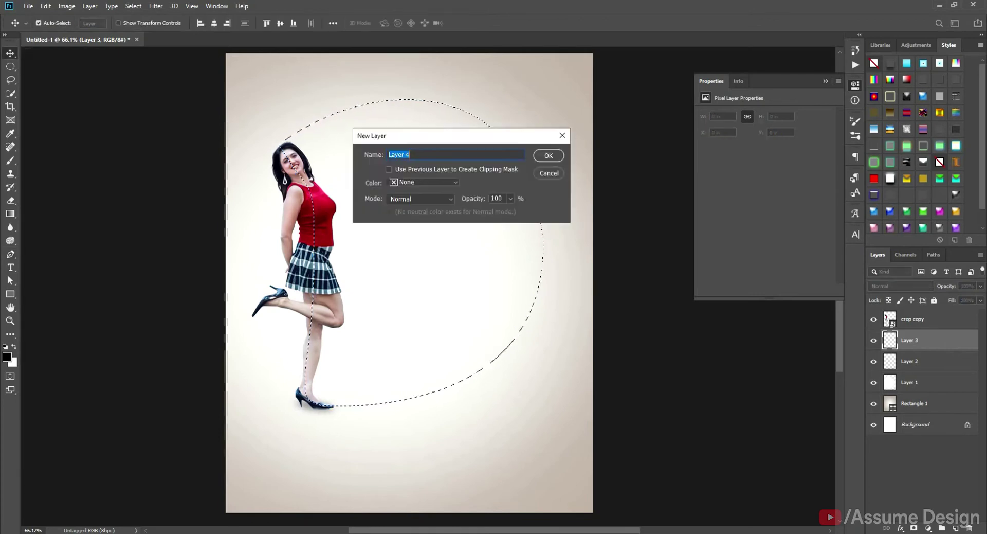
key("Return")
mouse_move(218, 533)
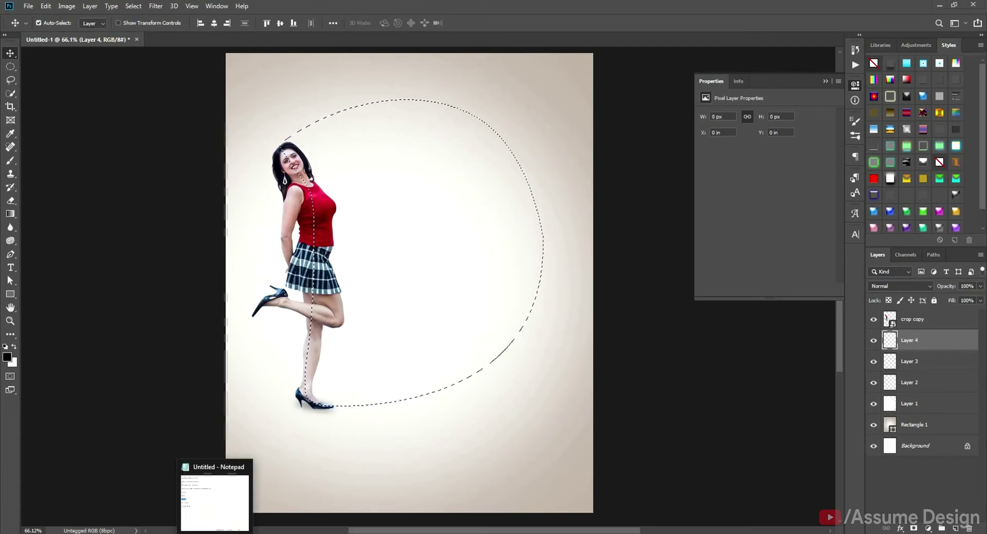
left_click(218, 498)
left_click(525, 225)
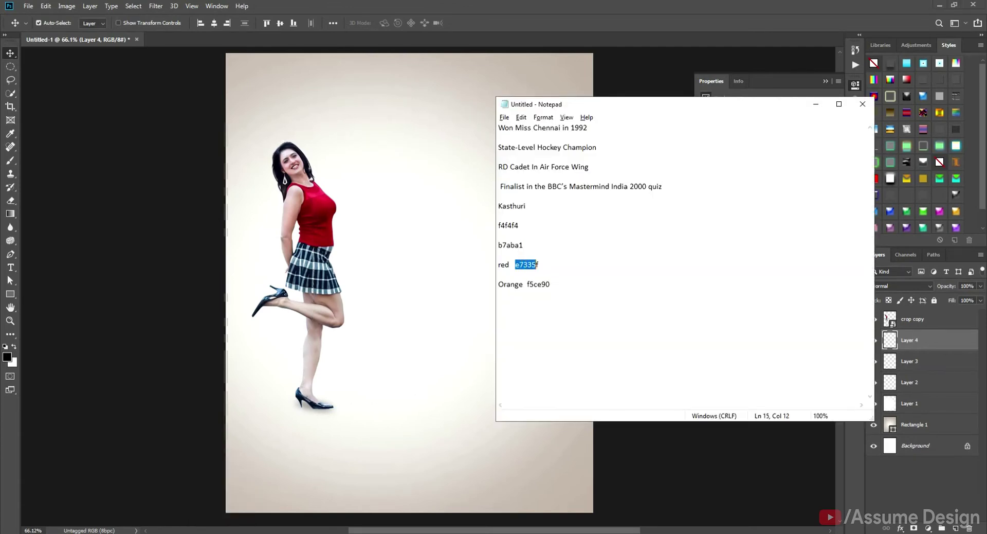
key("alt+Tab")
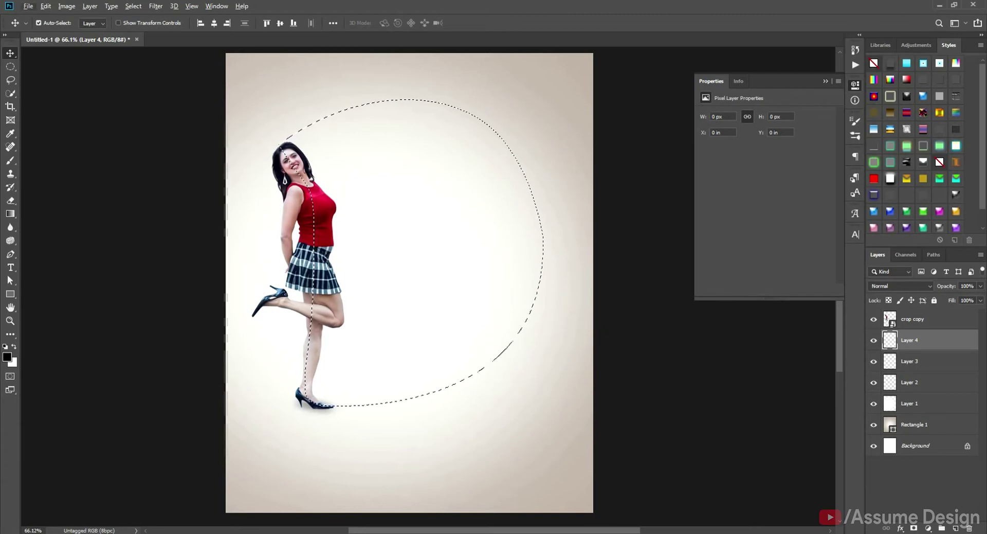
left_click(7, 357)
key("ctrl+a")
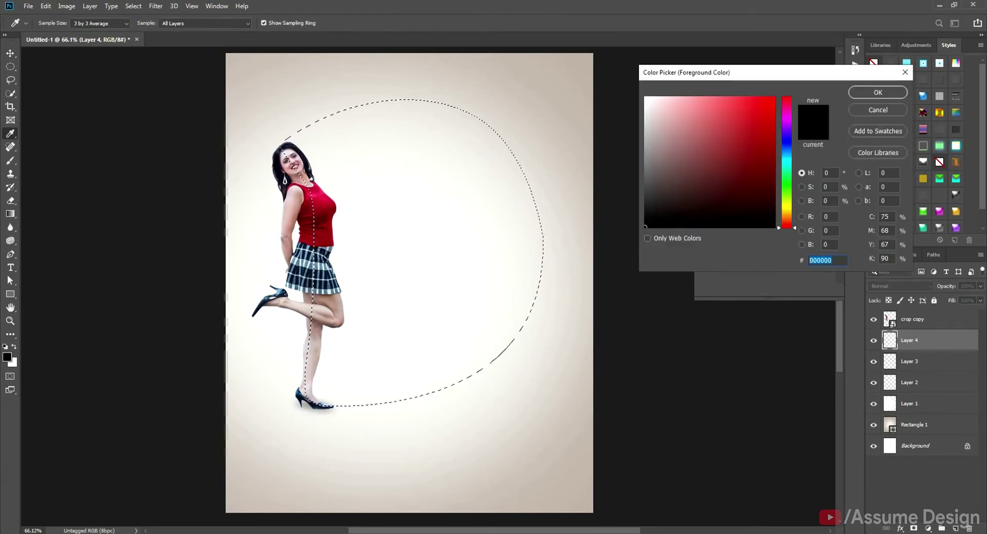
type("e7335f")
key("Return")
key("alt+BackSpace")
Step: Stretch the pink shape horizontally towards the canvas's right edge to about 12.08 in wide
key("ctrl+t")
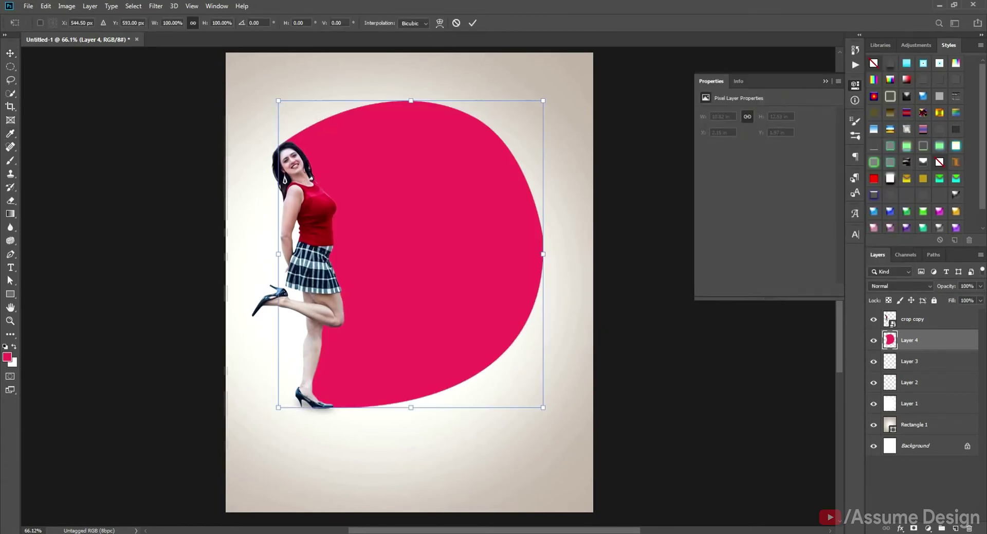
left_click_drag(544, 254, 573, 253)
key("Return")
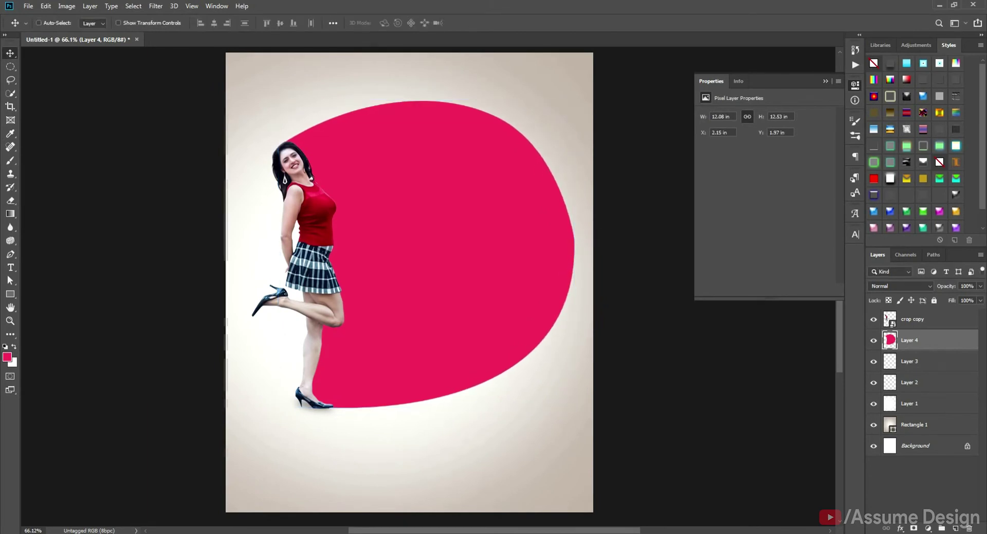
Step: Add a new layer above the pink shape and copy the orange colour code f5ce90 from Notepad
key("ctrl+shift+alt+n")
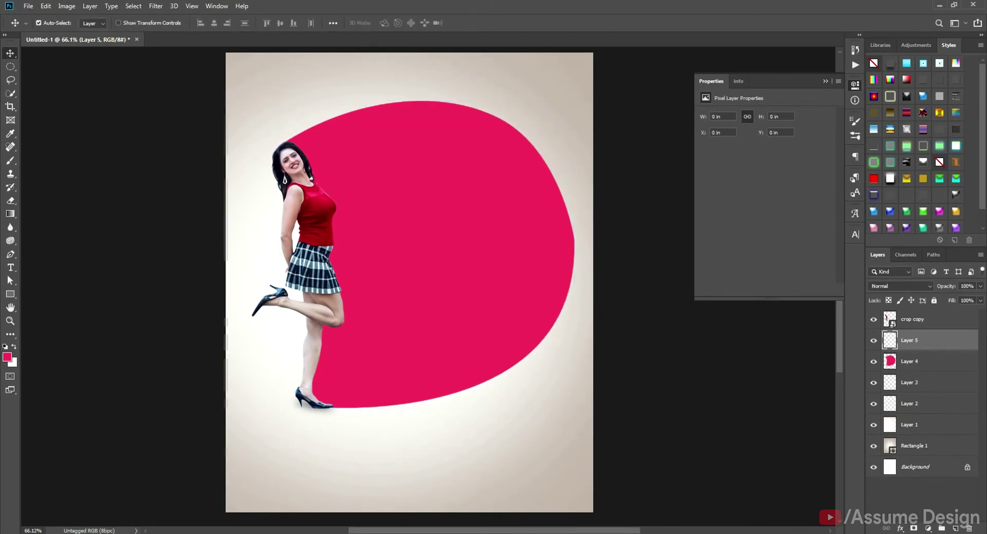
key("alt+Tab")
left_click_drag(527, 285, 551, 285)
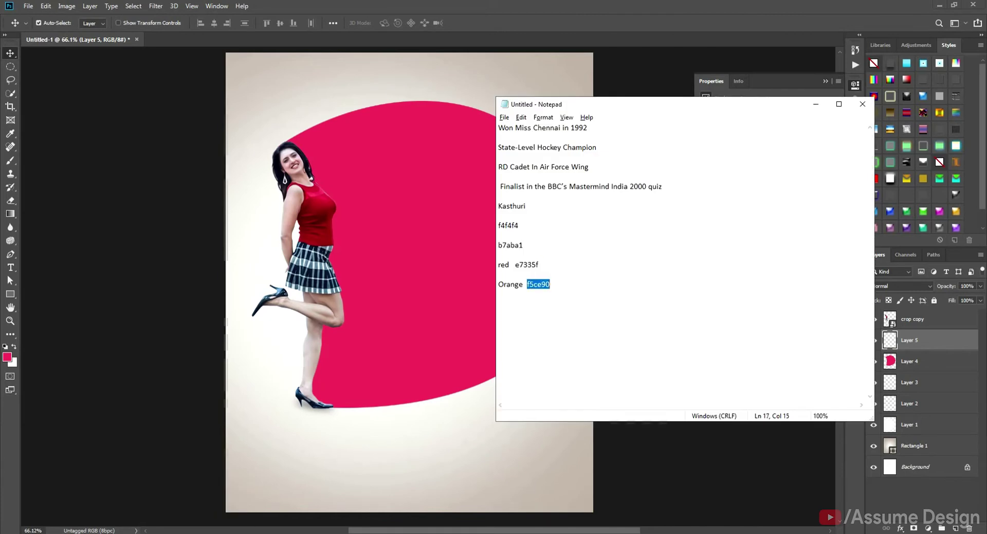
key("alt+Tab")
Step: Draw a closed, curved swoosh path around the lower and right part of the pink shape and convert it to a selection
key("p")
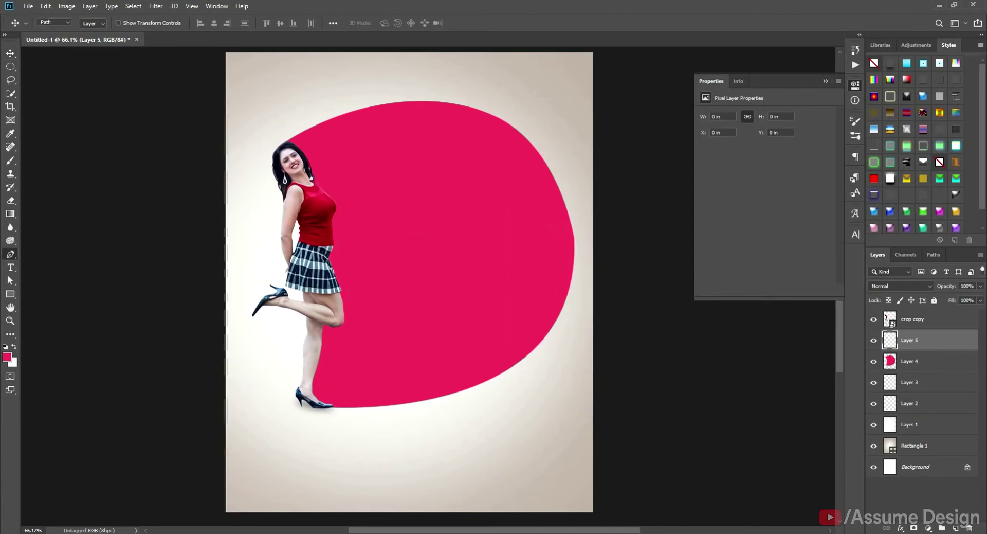
left_click_drag(305, 369, 385, 322)
left_click_drag(566, 270, 580, 232)
left_click_drag(595, 200, 600, 150)
left_click_drag(587, 251, 595, 285)
left_click_drag(554, 365, 541, 389)
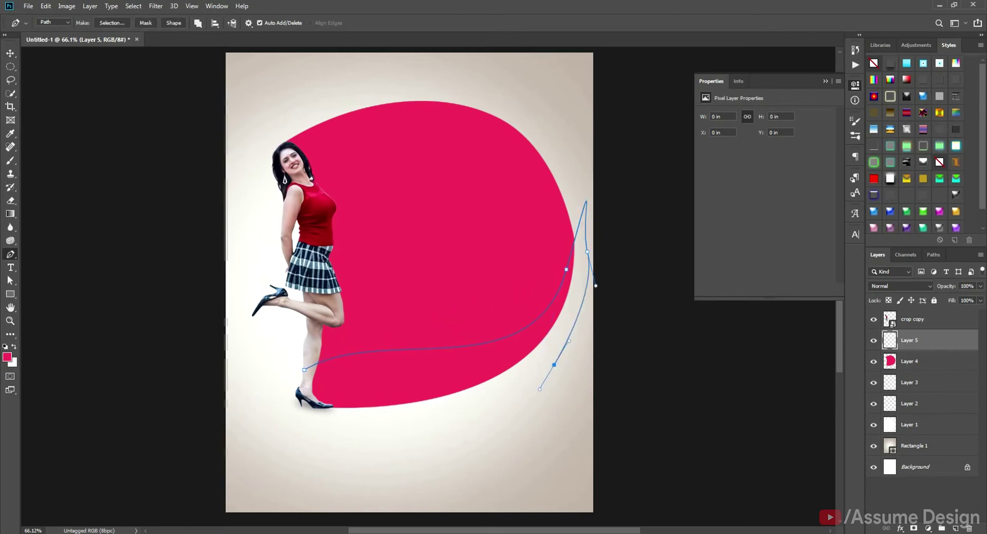
left_click_drag(490, 420, 458, 428)
left_click_drag(402, 434, 386, 437)
left_click(303, 427)
left_click_drag(266, 391, 271, 386)
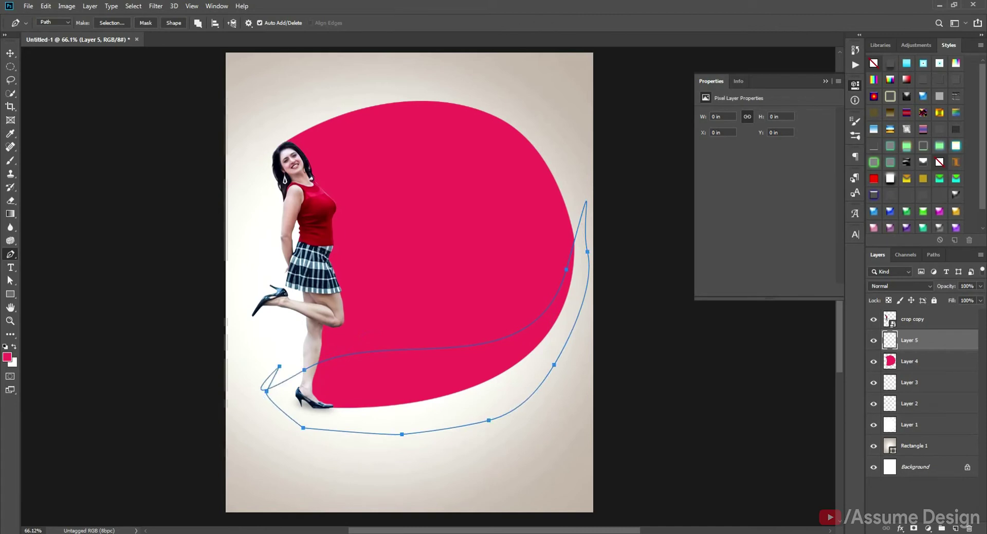
key("ctrl+Return")
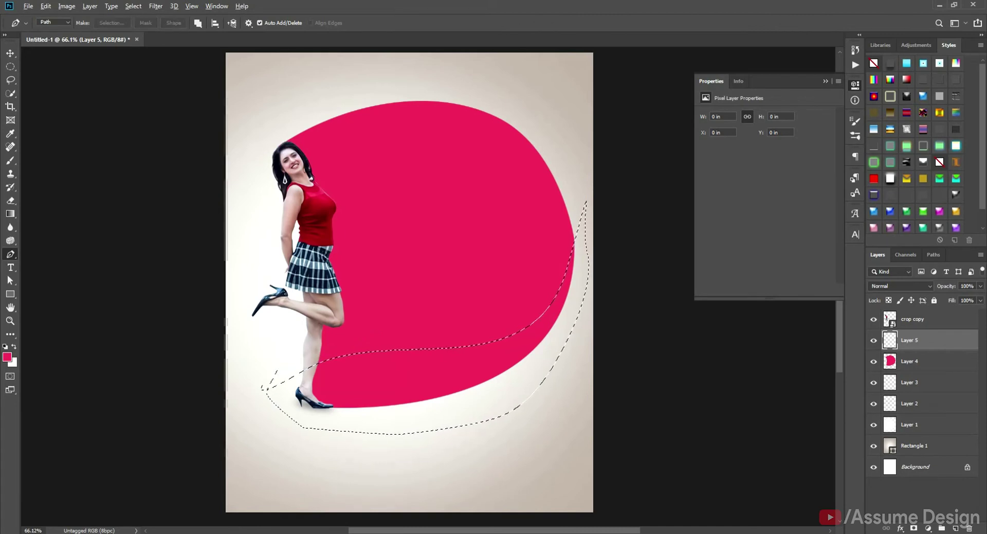
Step: Set the foreground colour to the copied orange f5ce90, fill the swoosh selection with it on a new layer, and deselect
left_click(7, 357)
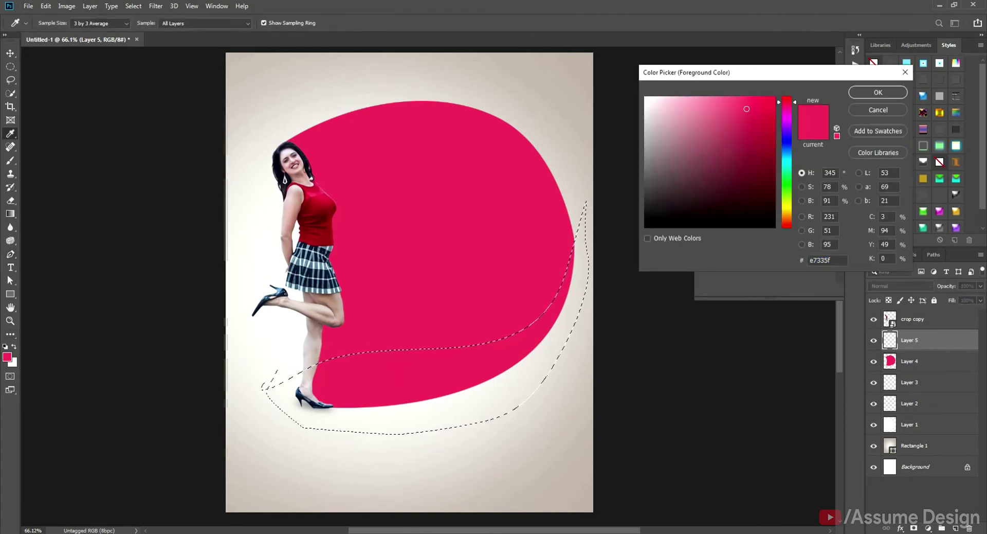
key("ctrl+v")
left_click(879, 93)
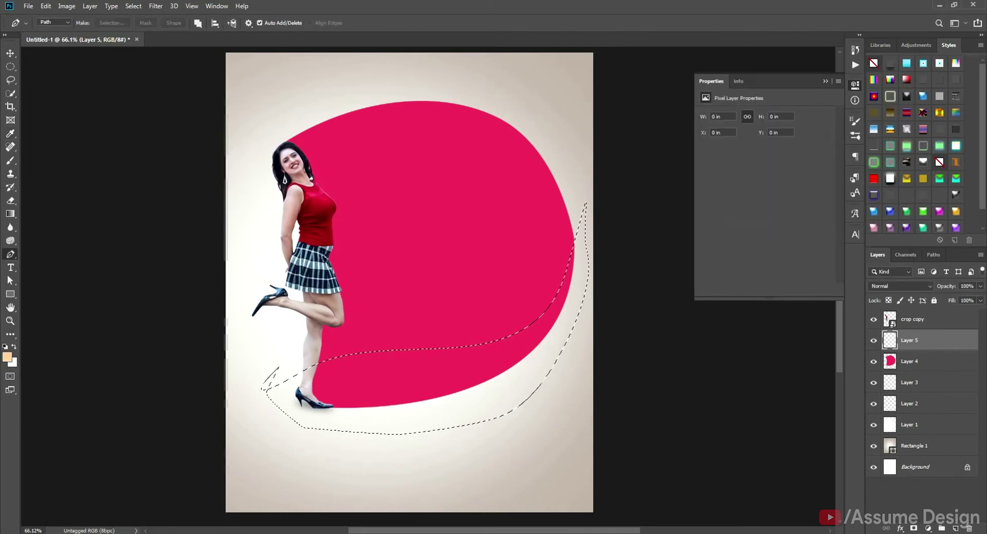
key("ctrl+shift+alt+n")
key("alt+BackSpace")
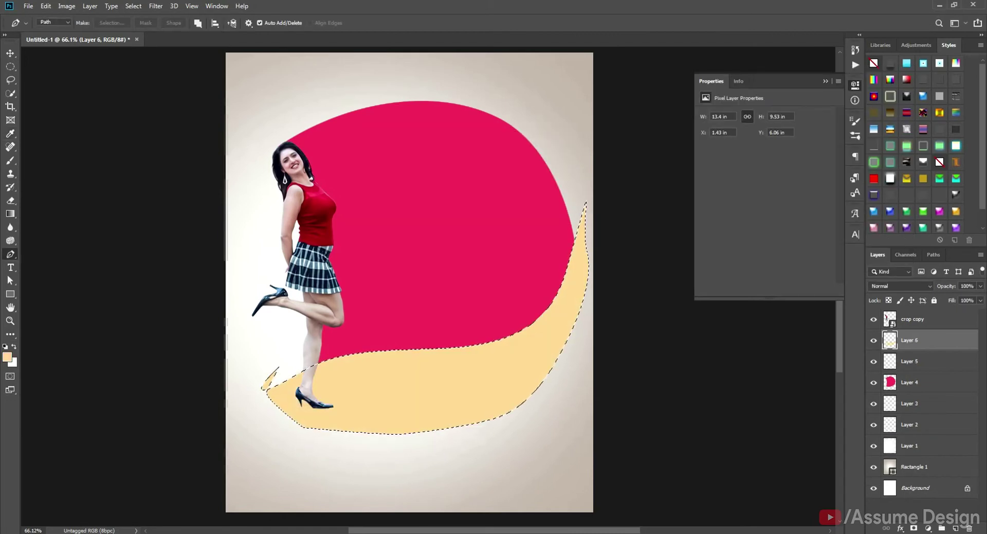
key("ctrl+d")
Step: Delete the empty layer beneath the orange swoosh and clip the swoosh to the pink shape
key("ctrl+alt+g")
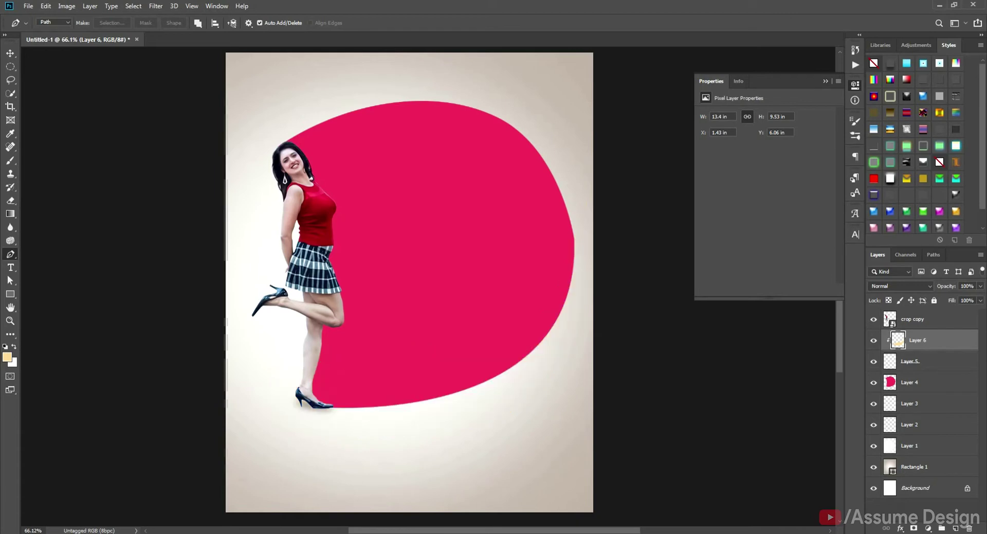
left_click(925, 361)
key("Delete")
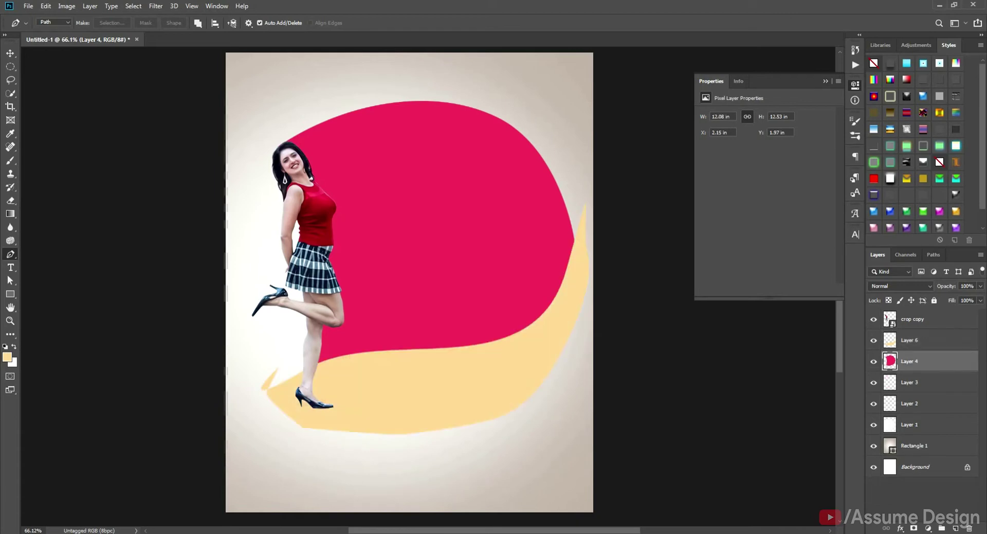
key("alt+bracketright")
key("ctrl+alt+g")
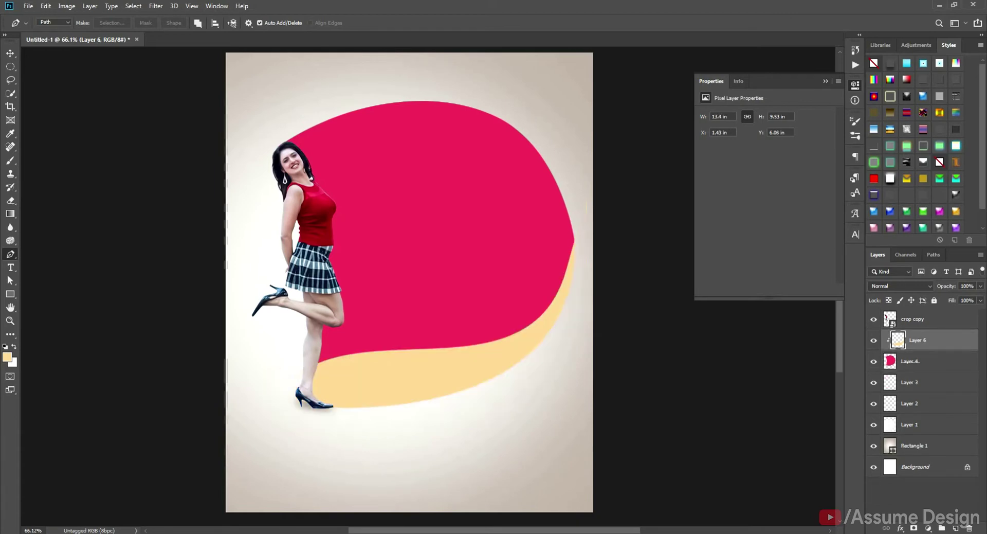
key("v")
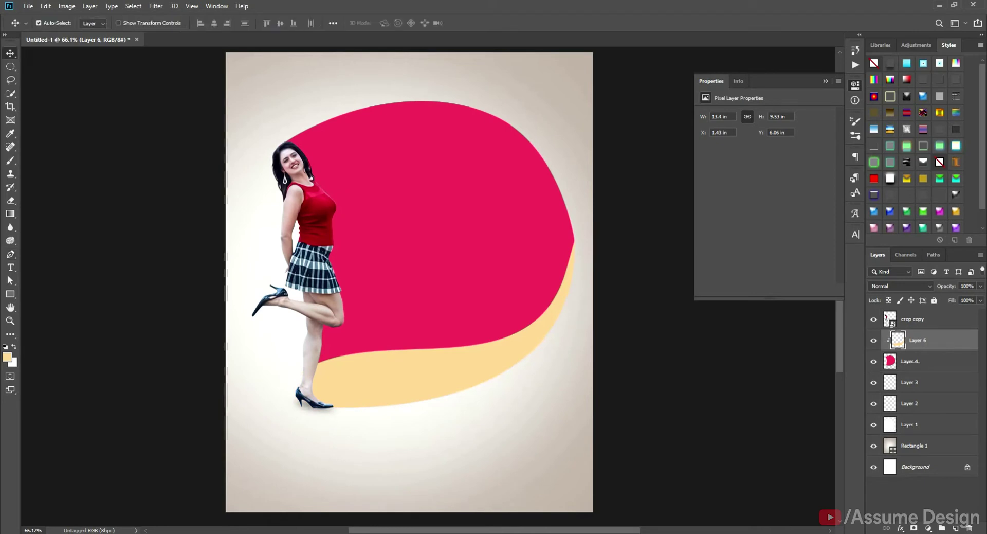
Step: Add a new layer, draw a closed, curved swoosh path around the upper part of the pink shape, and convert it to a selection
key("ctrl+shift+n")
key("Return")
key("p")
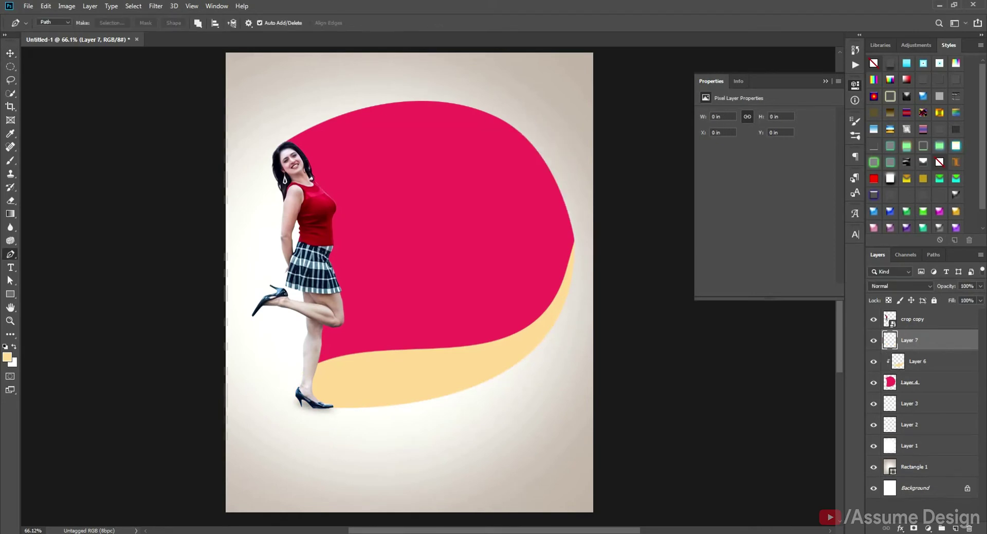
scroll(838, 75, "up", 1)
scroll(838, 75, "down", 1)
left_click_drag(542, 139, 614, 130)
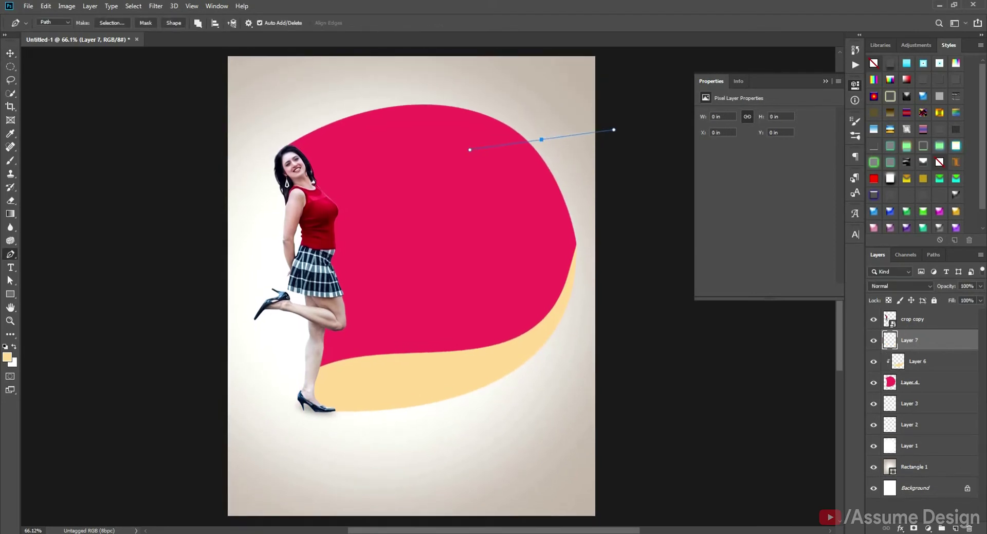
left_click_drag(271, 226, 147, 365)
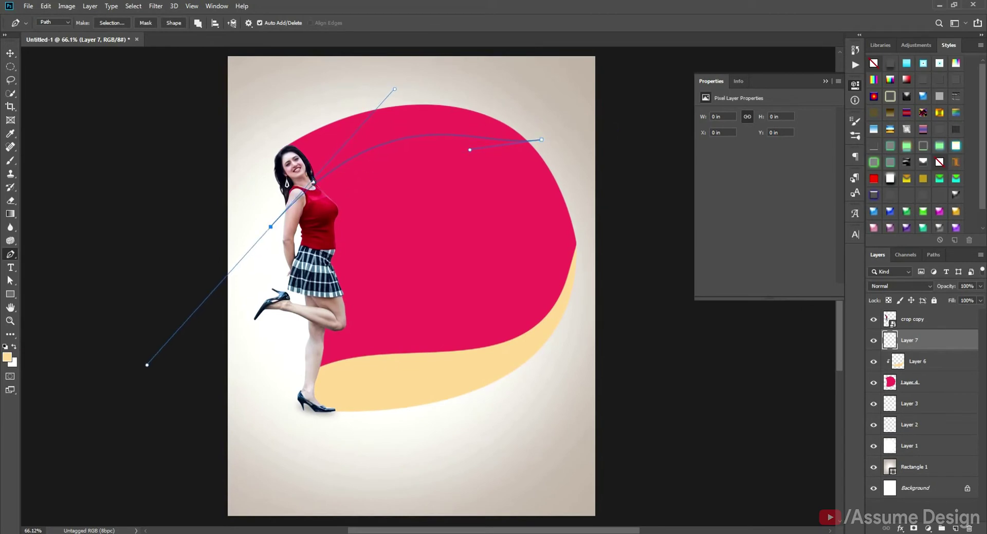
left_click(254, 161)
left_click(258, 125)
left_click(357, 85)
left_click(472, 80)
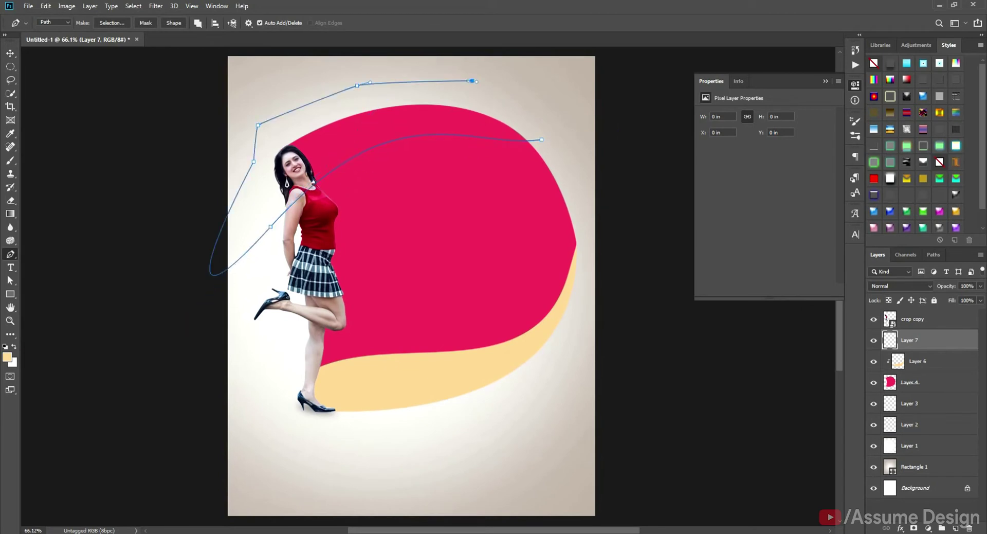
left_click(530, 91)
left_click_drag(545, 114, 547, 124)
key("ctrl+Return")
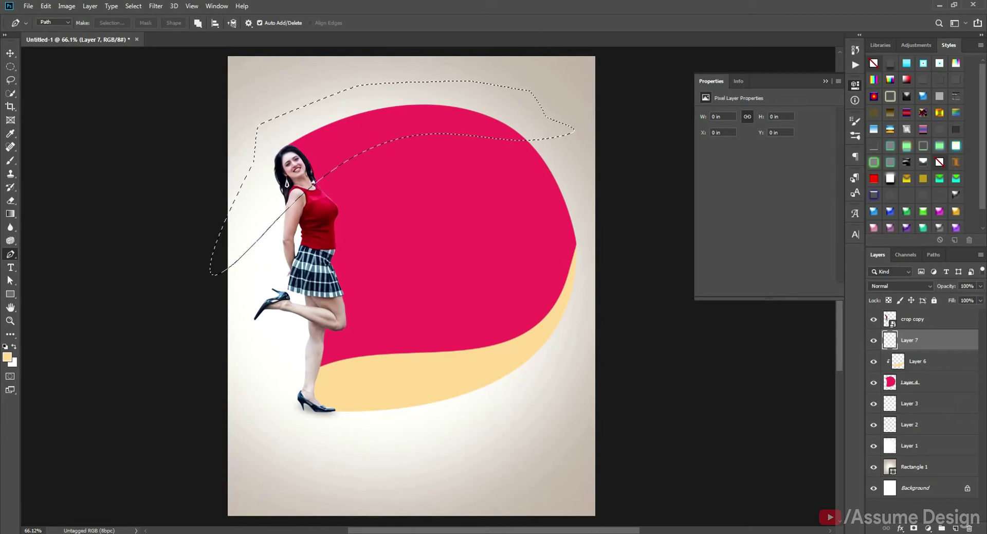
Step: Fill the upper swoosh selection with the orange foreground colour, deselect, and clip the layer to the pink shape
key("alt+BackSpace")
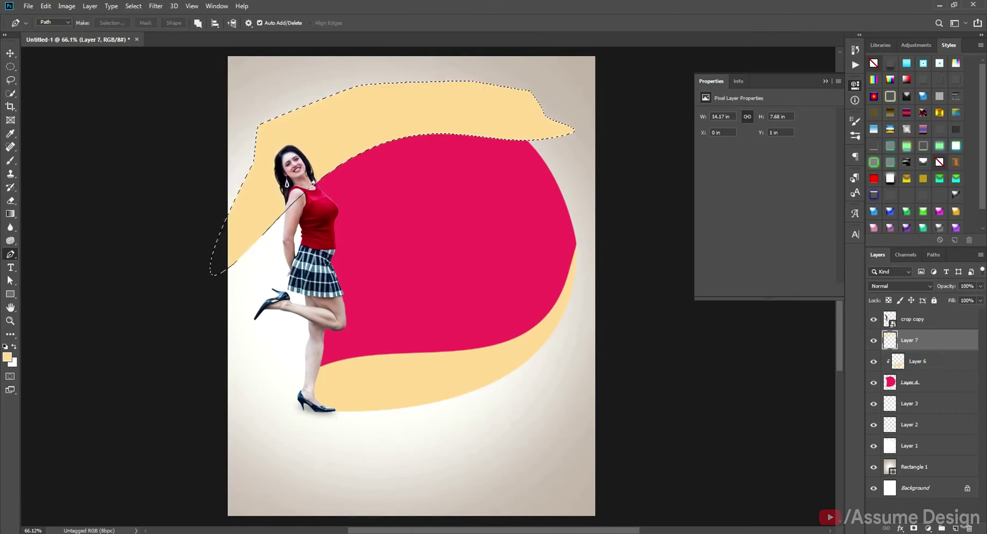
key("ctrl+d")
key("ctrl+alt+g")
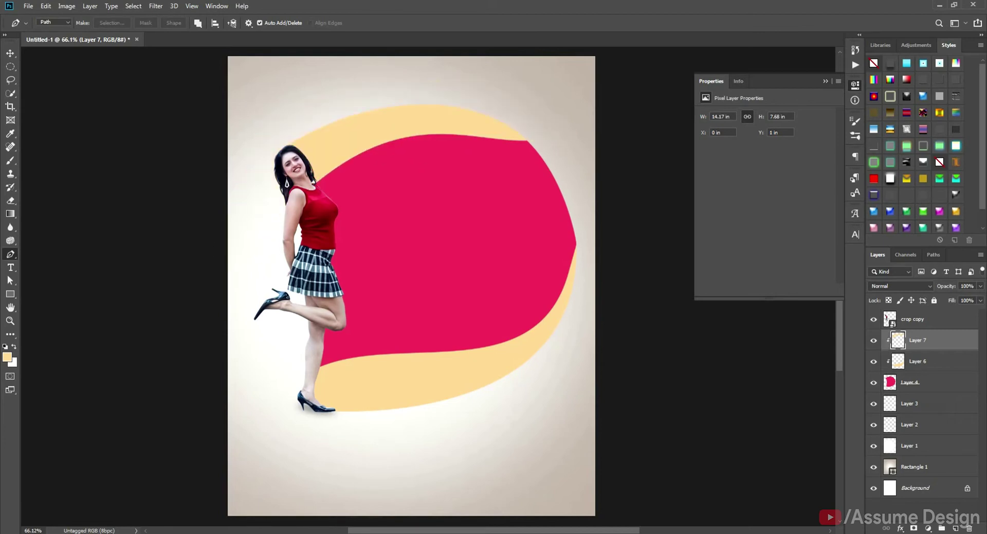
key("v")
Step: Add a drop shadow (29% opacity, 180° angle, 33 px distance, 7% spread, 62 px size) to the lower swoosh and copy it to the upper one
left_click(918, 362)
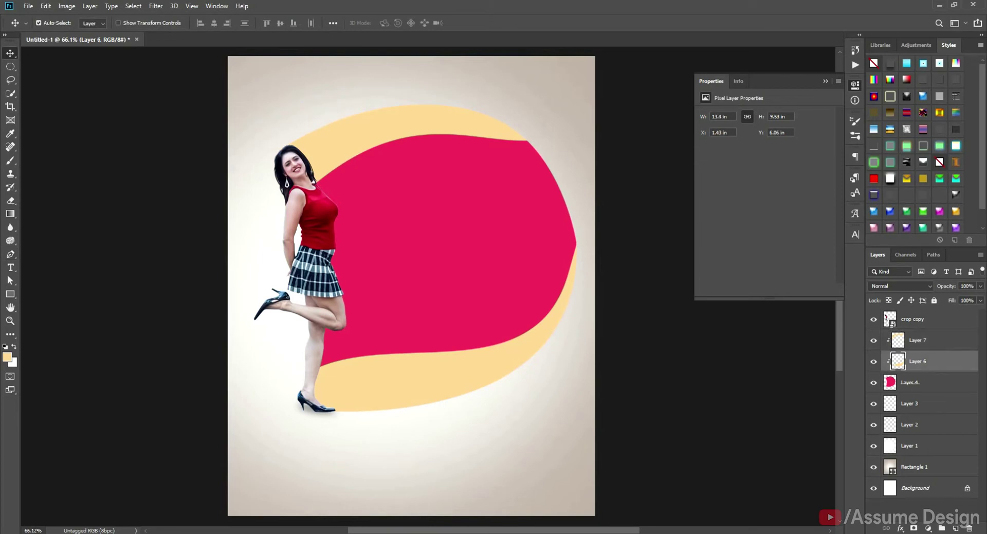
double_click(947, 361)
left_click(613, 247)
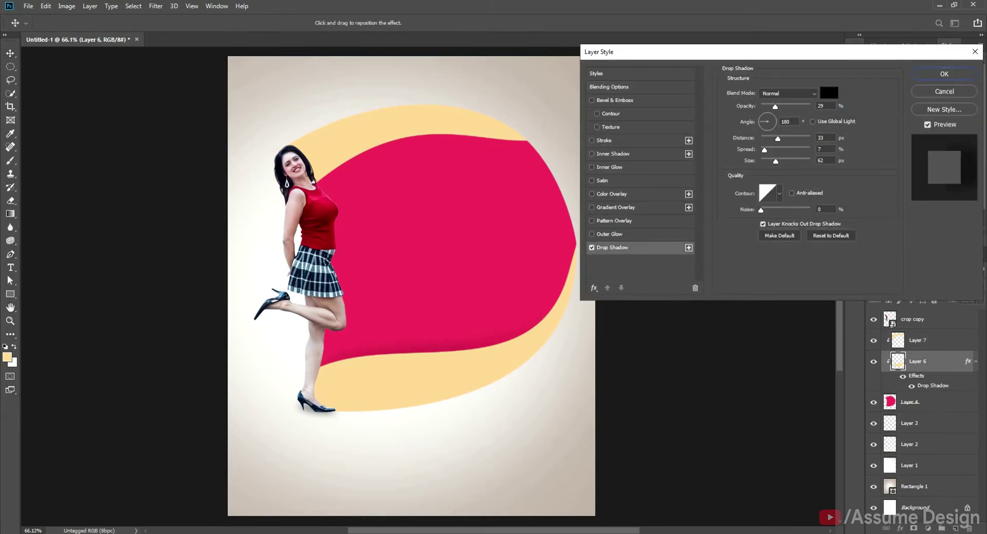
left_click(945, 74)
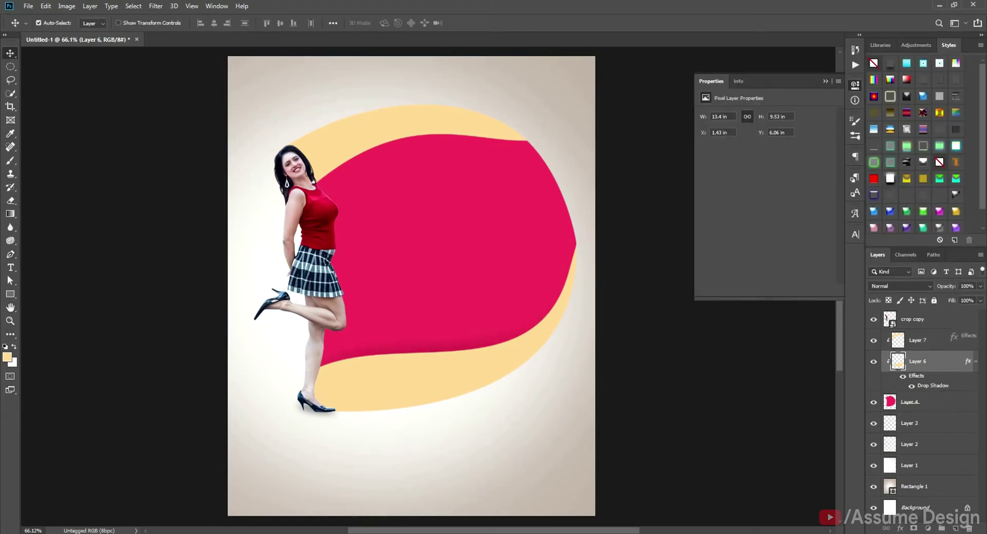
left_click_drag(956, 337, 957, 339)
left_click_drag(432, 247, 431, 250)
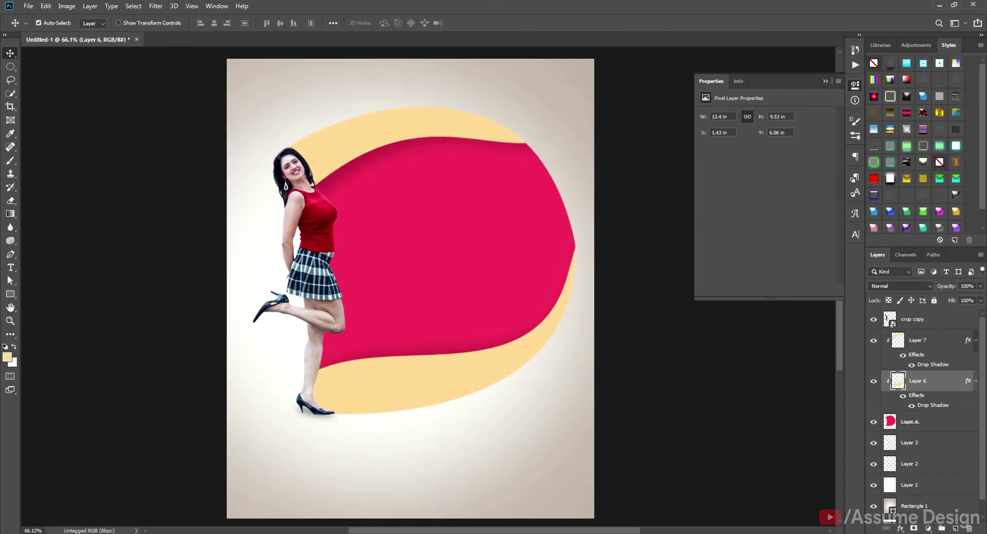
Step: Add an orange letter K in Exodus Demo Regular, 318 pt, on a new layer above the upper swoosh
key("alt+bracketright")
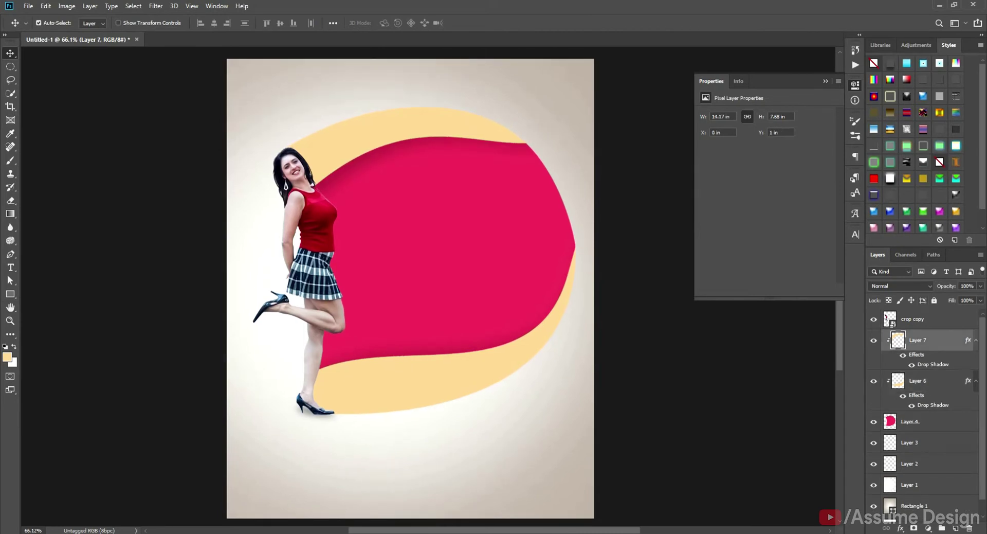
key("ctrl+shift+n")
key("Return")
key("t")
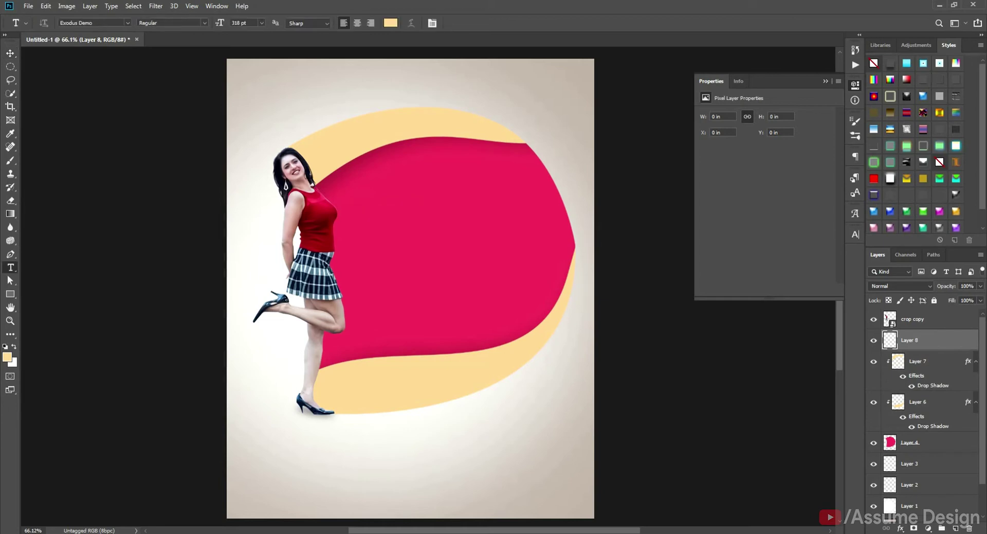
left_click(366, 261)
type("K")
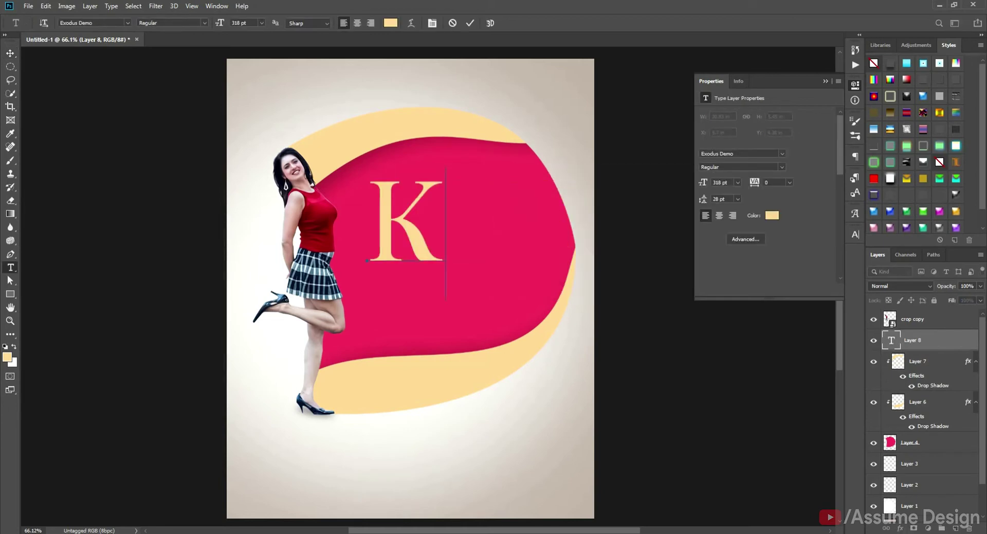
Step: Move the letter K partly behind the woman, scale it to about 161.62%, and shift it down to mid-height in the pink shape
left_click(11, 54)
left_click_drag(386, 232, 342, 260)
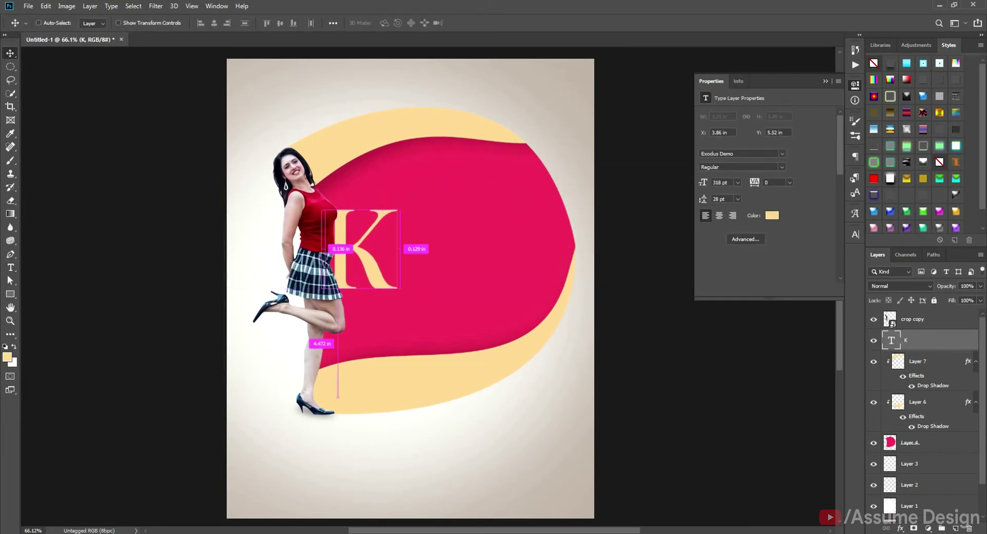
key("ctrl+t")
left_click_drag(419, 289, 425, 368)
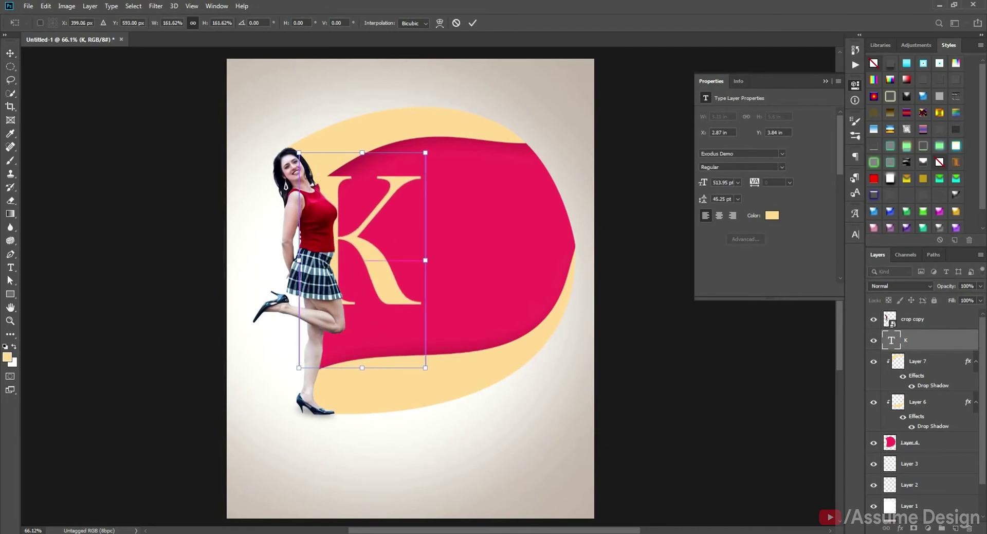
left_click_drag(385, 259, 387, 282)
key("Return")
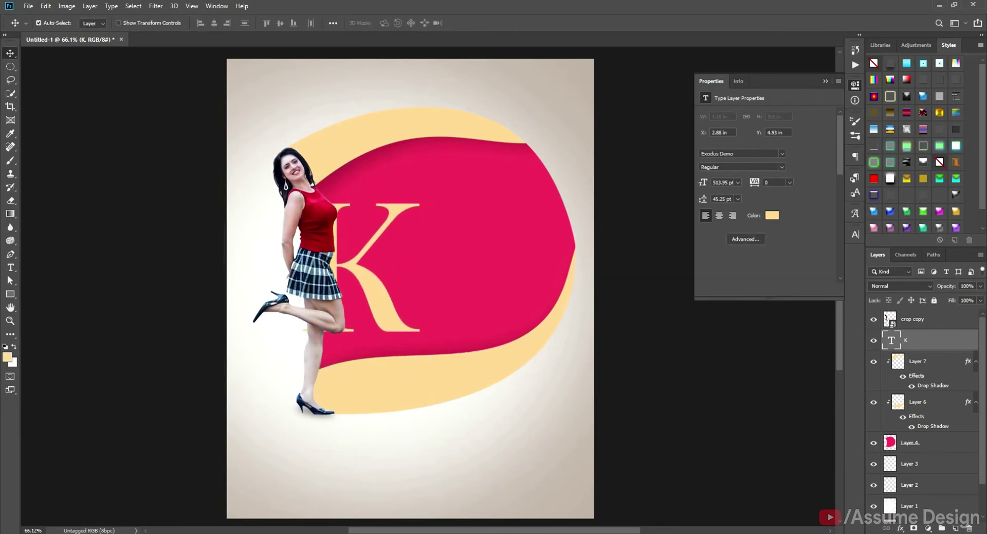
Step: Nudge the letter K rightward to about X 3.22 in, Y 4.93 in
key("Down")
key("Down")
key("Right")
key("Right")
key("Right")
key("Right")
key("Right")
key("Right")
key("Right")
key("Right")
key("Right")
key("Right")
key("Right")
key("Right")
key("Right")
key("Right")
key("Right")
key("Right")
key("Right")
key("Right")
key("Right")
key("Right")
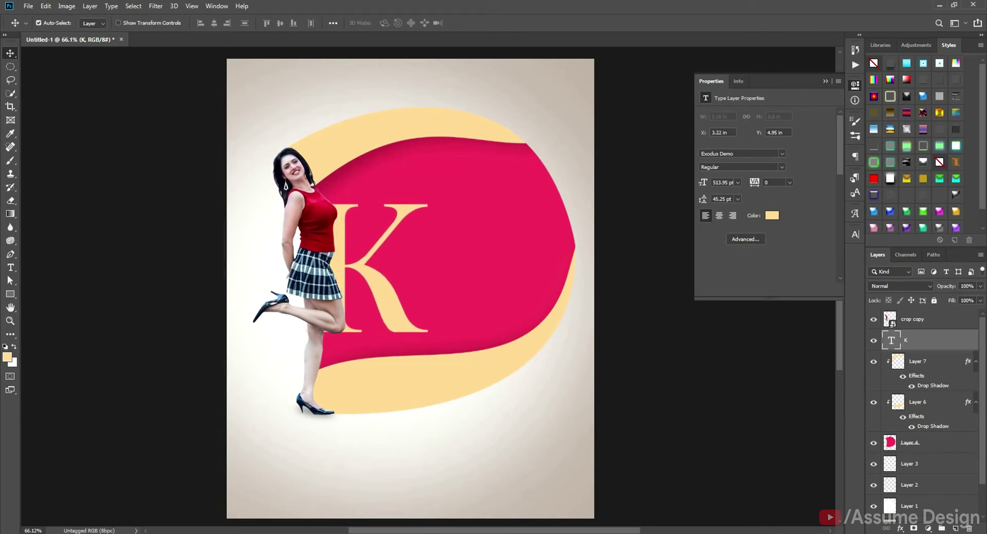
key("Up")
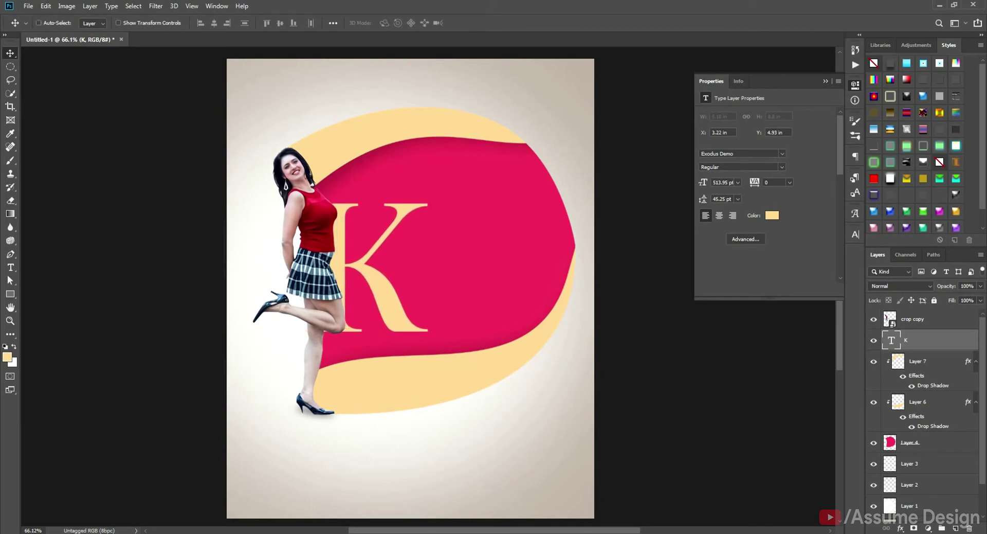
Step: Add a new layer above the K and copy the line "Won Miss Chennai in 1992" from Notepad
key("ctrl+shift+n")
key("Return")
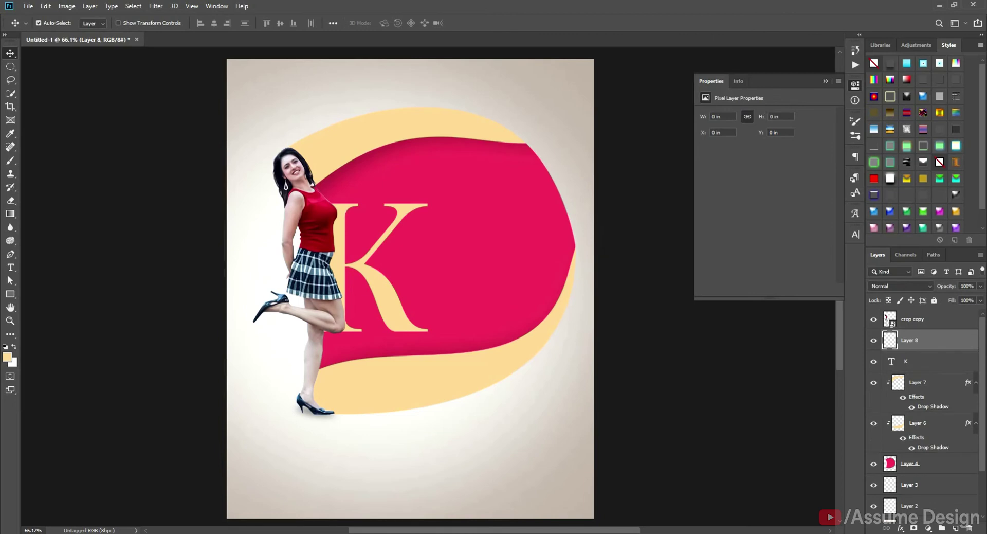
key("alt+Tab")
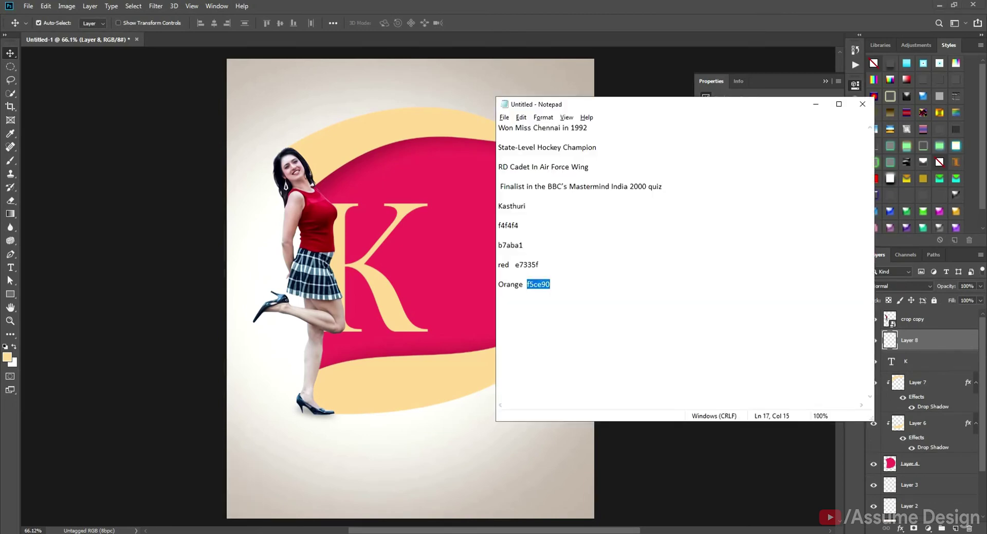
key("ctrl+Home")
key("shift+End")
key("ctrl+c")
key("alt+Tab")
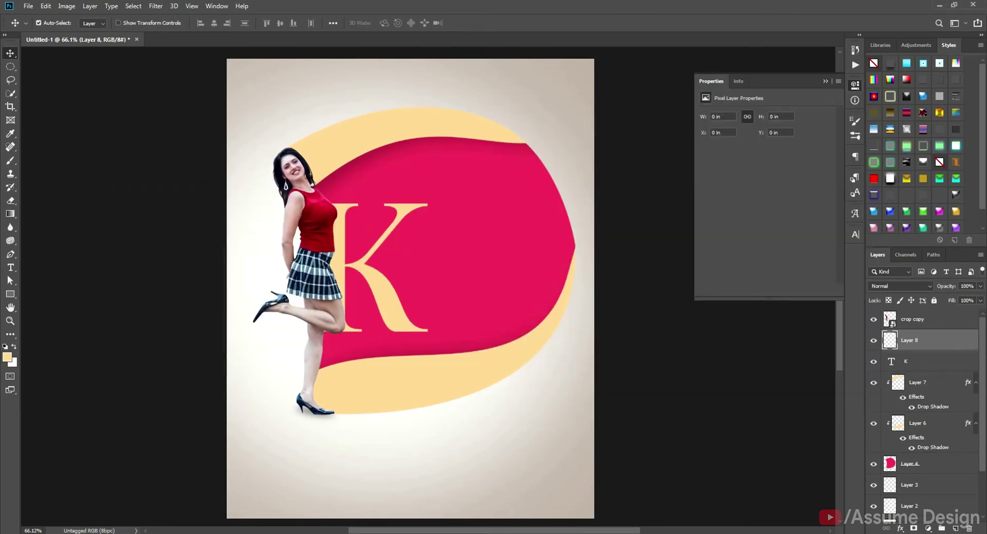
Step: Start a text line beside the top of the K and set its font size to 38 pt
key("t")
left_click(451, 205)
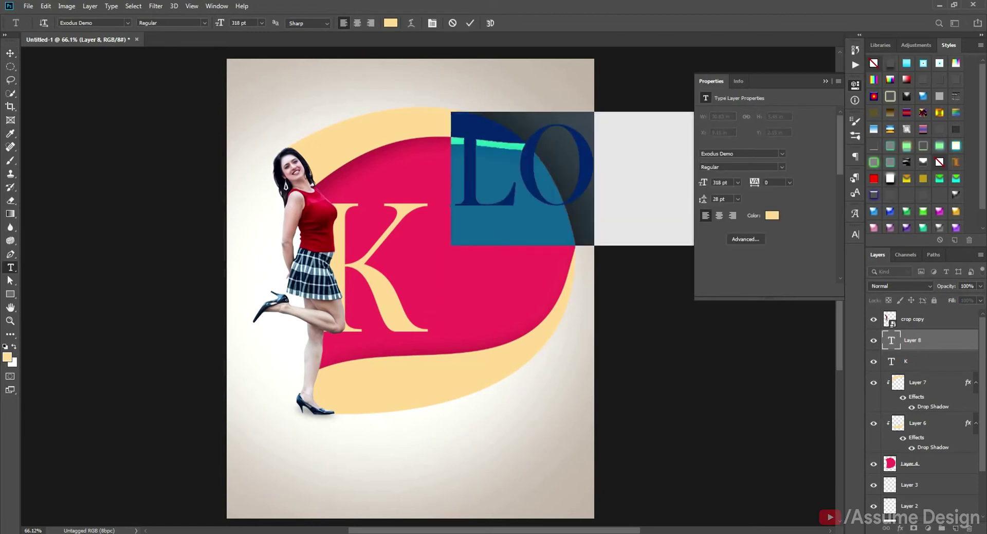
scroll(235, 22, "down", 20)
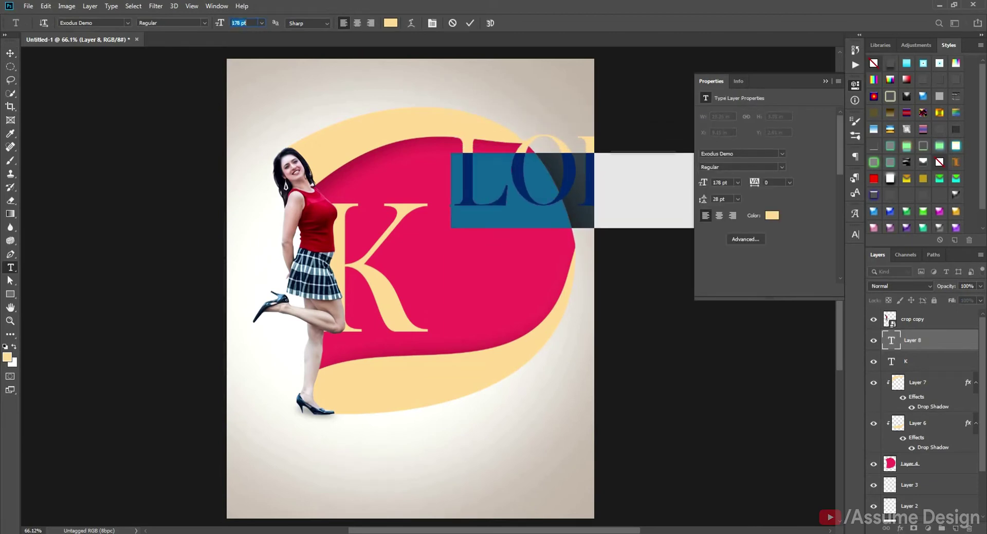
key("shift+Down")
key("shift+Down")
key("shift+Down")
key("shift+Down")
key("shift+Down")
key("shift+Down")
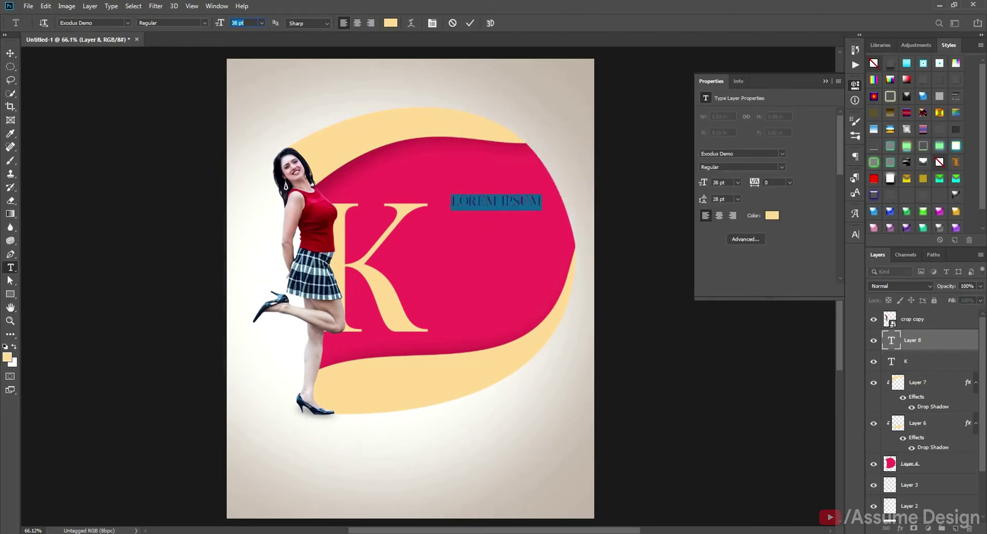
Step: Set the new text line's font to Product Sans Regular
left_click(855, 234)
type("p")
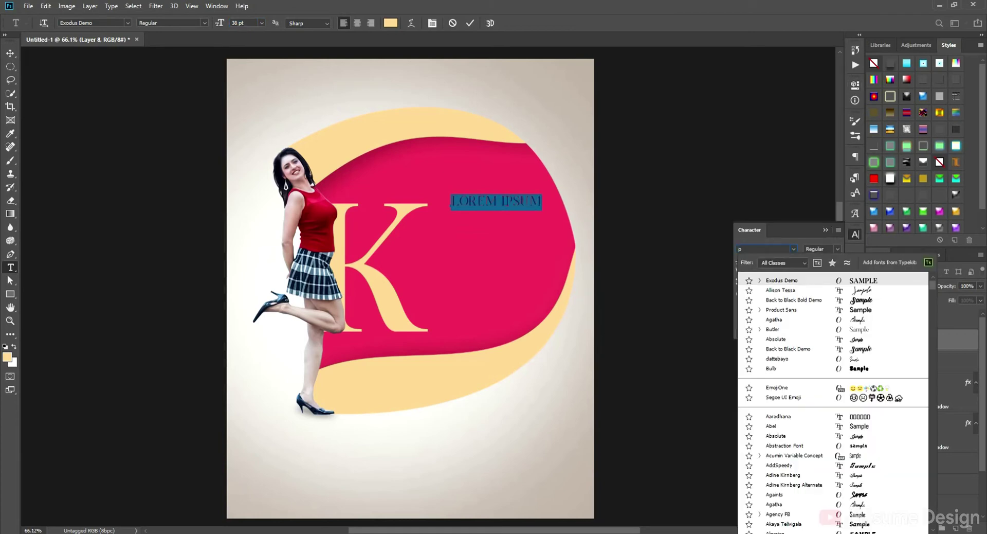
type("roduct")
key("Down")
key("Return")
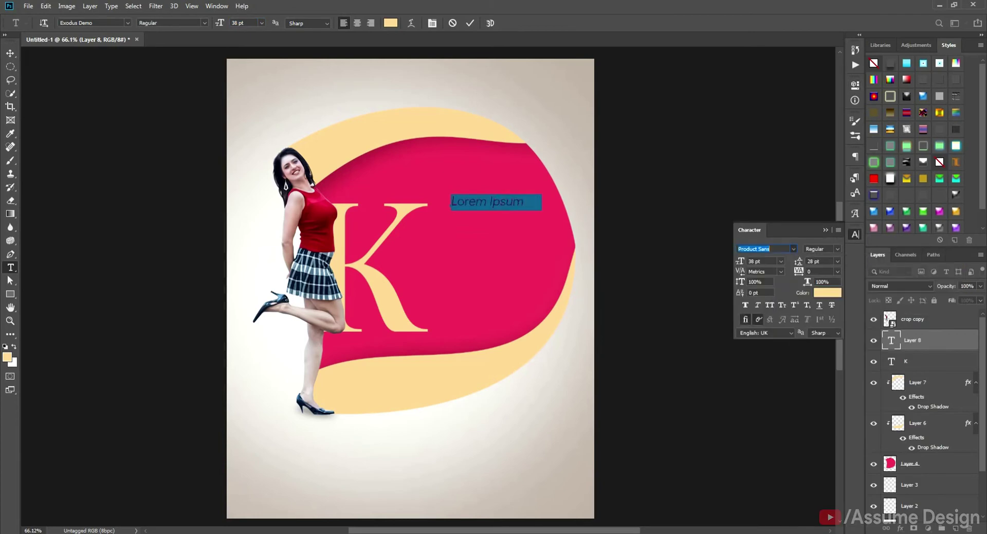
left_click(837, 249)
left_click(823, 258)
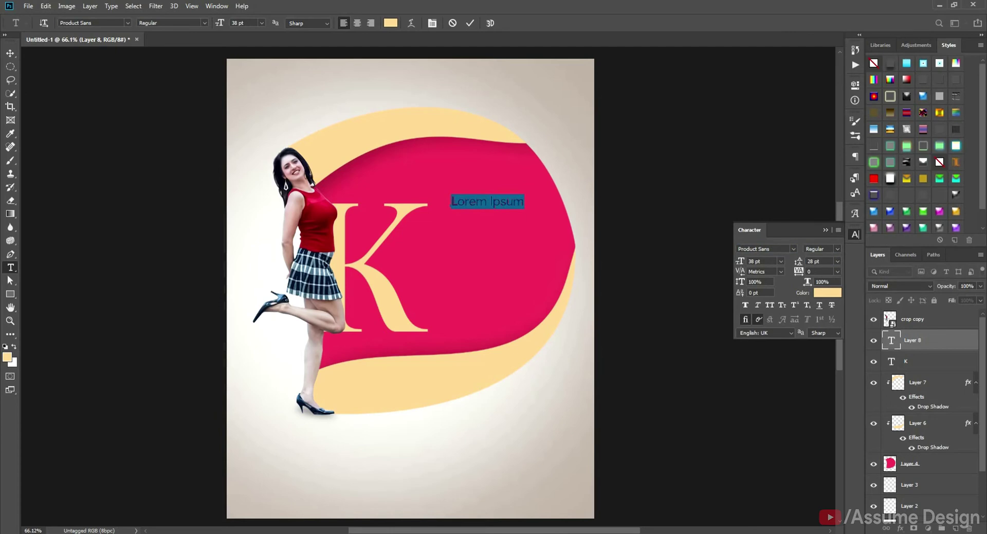
Step: Replace the placeholder text beside the K with "Won Miss Chennai in 1992" in white
left_click(491, 202)
key("ctrl+a")
key("ctrl+v")
key("ctrl+v")
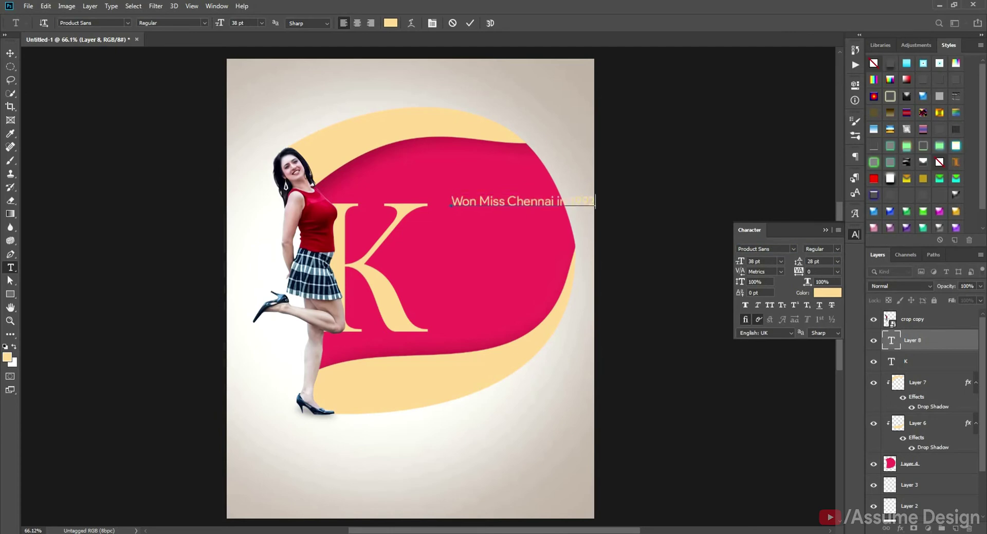
key("ctrl+Return")
key("v")
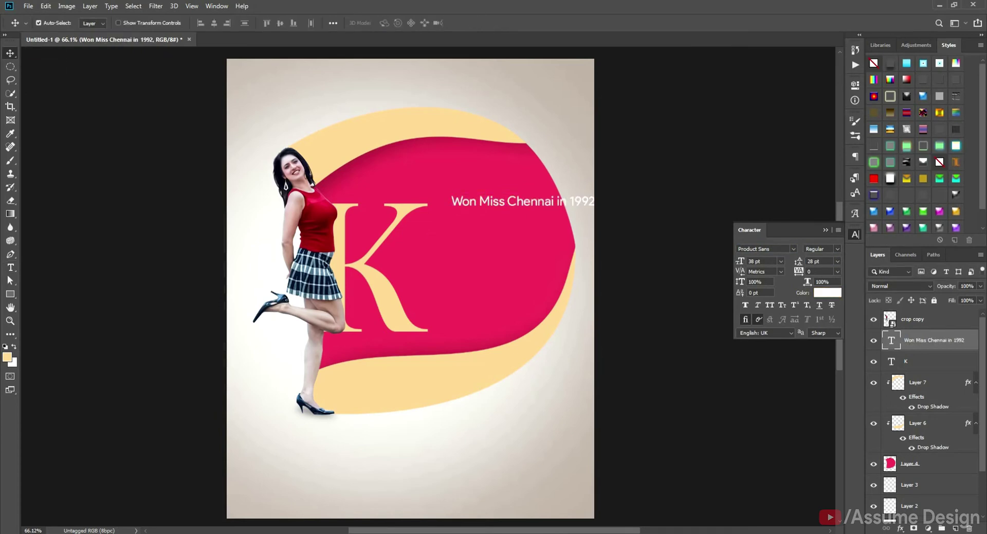
Step: Move the line against the K, duplicate it just below, and replace the copy's text with "State-Level Hockey Champion" from Notepad
left_click_drag(553, 203, 507, 234)
key("alt+Tab")
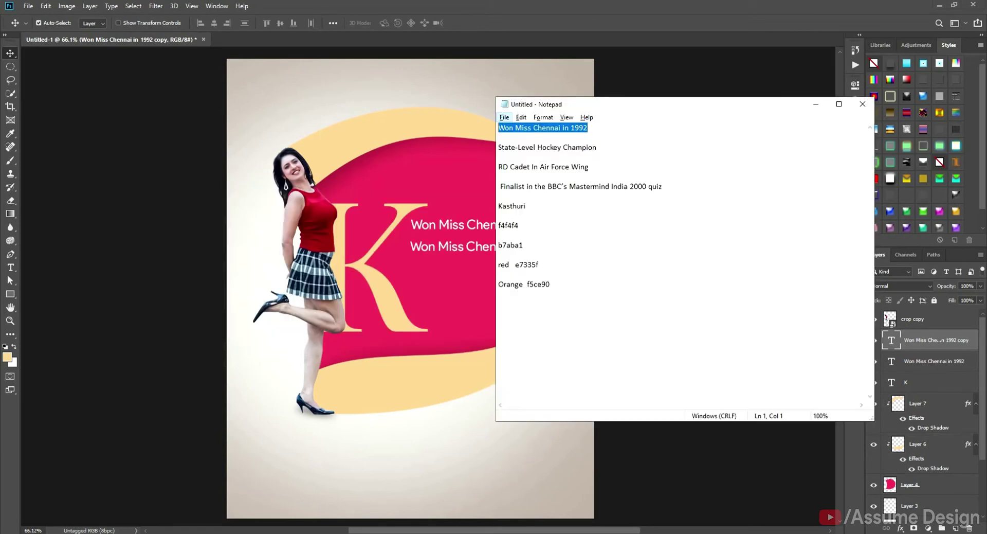
left_click_drag(597, 147, 499, 147)
key("ctrl+c")
key("alt+Tab")
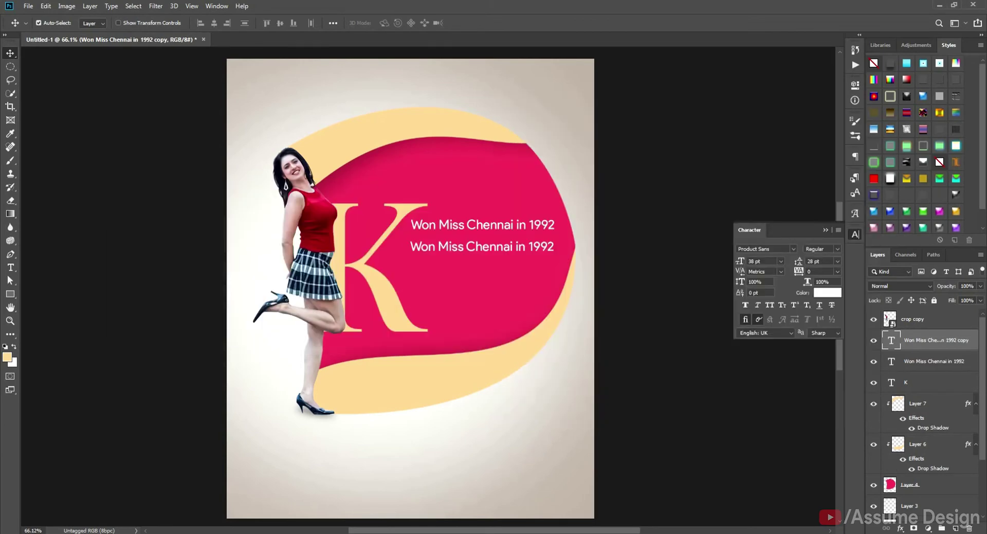
key("t")
left_click_drag(555, 246, 411, 247)
key("ctrl+v")
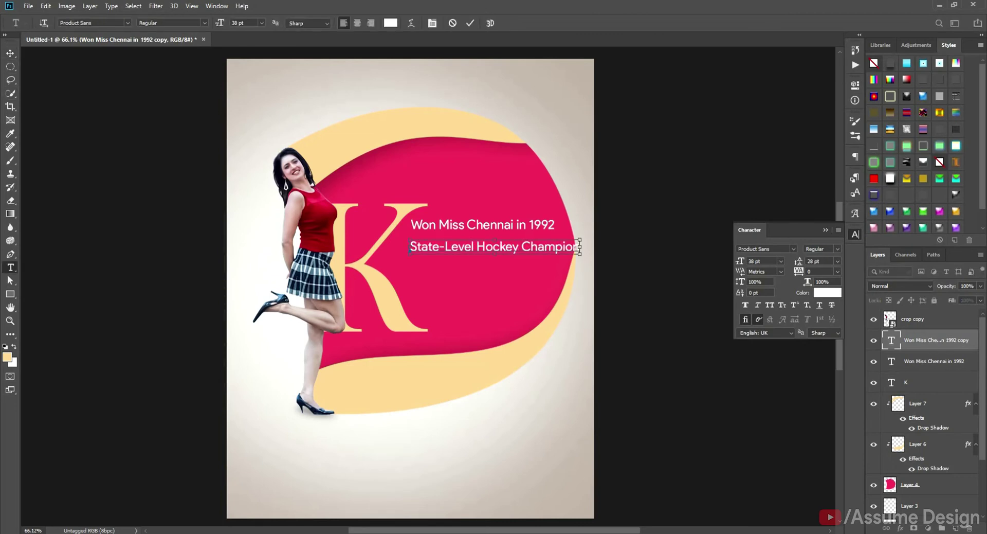
Step: Set the font size of the "State-Level Hockey Champion" line to 33 pt
key("ctrl+a")
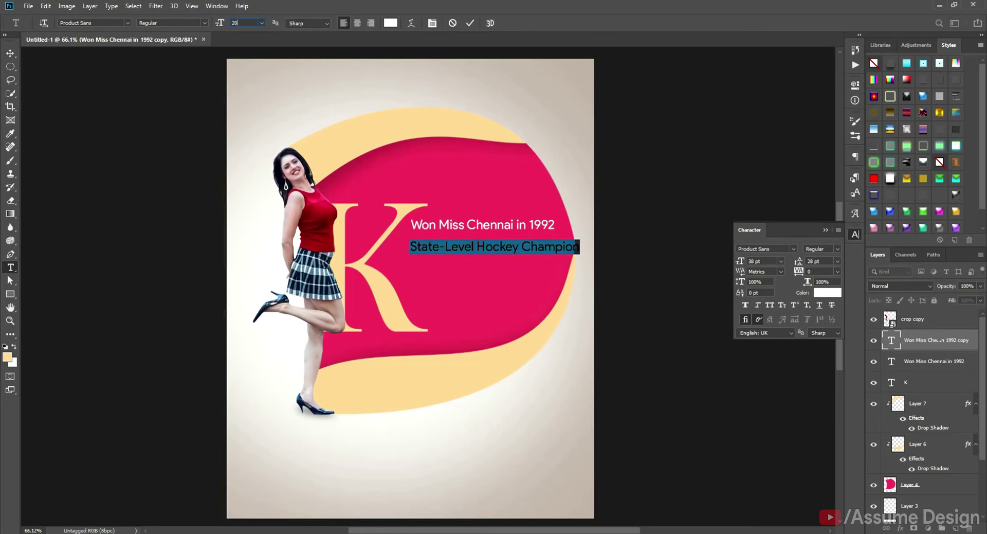
type("20")
key("Return")
key("Up")
key("Up")
key("Up")
key("Up")
key("Up")
key("Up")
key("Up")
key("Up")
key("Up")
key("Up")
key("Up")
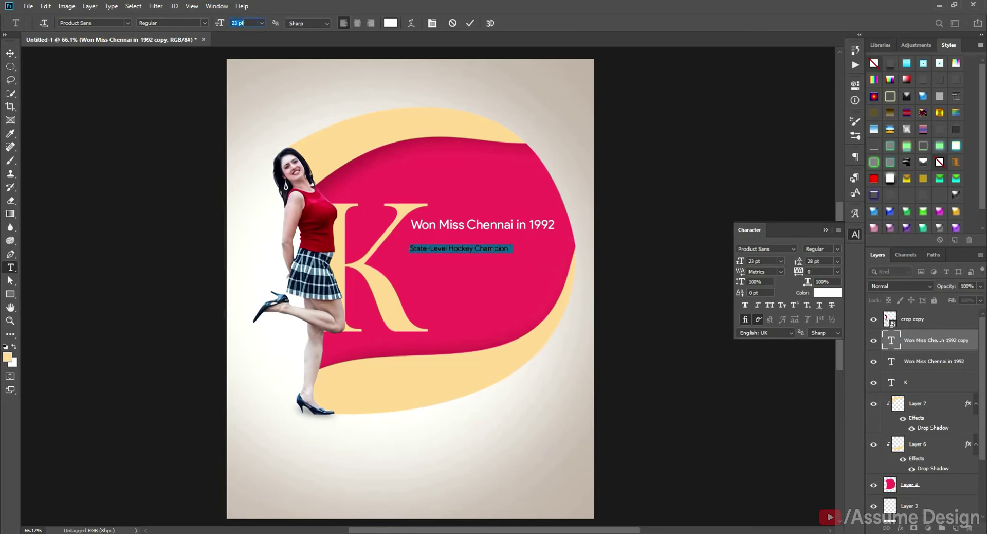
key("Up")
key("Up")
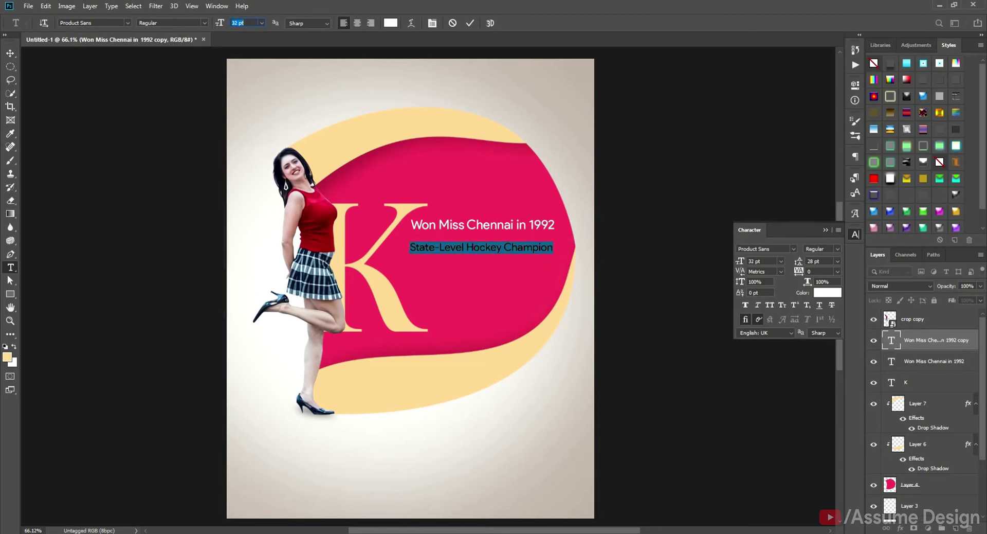
left_click(10, 54)
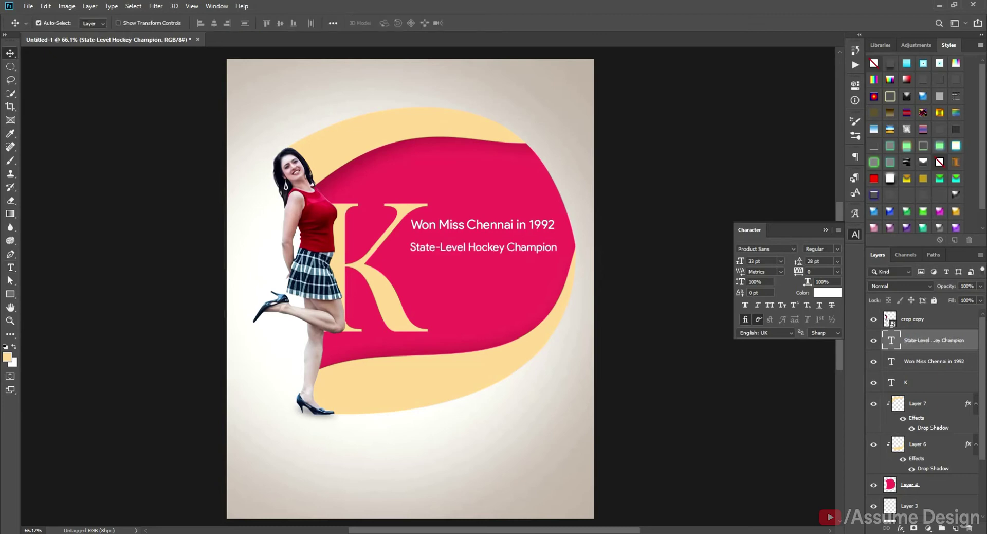
Step: Duplicate the "State-Level Hockey Champion" line just beneath itself and copy "RD Cadet In Air Force Wing" from Notepad
left_click_drag(454, 225, 463, 264)
key("alt+Tab")
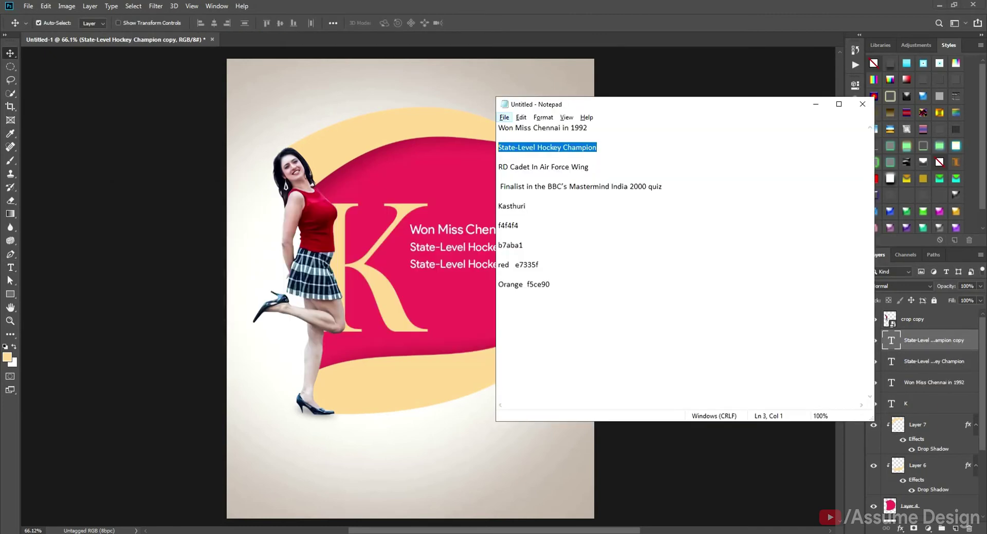
left_click_drag(591, 167, 497, 159)
left_click(508, 176)
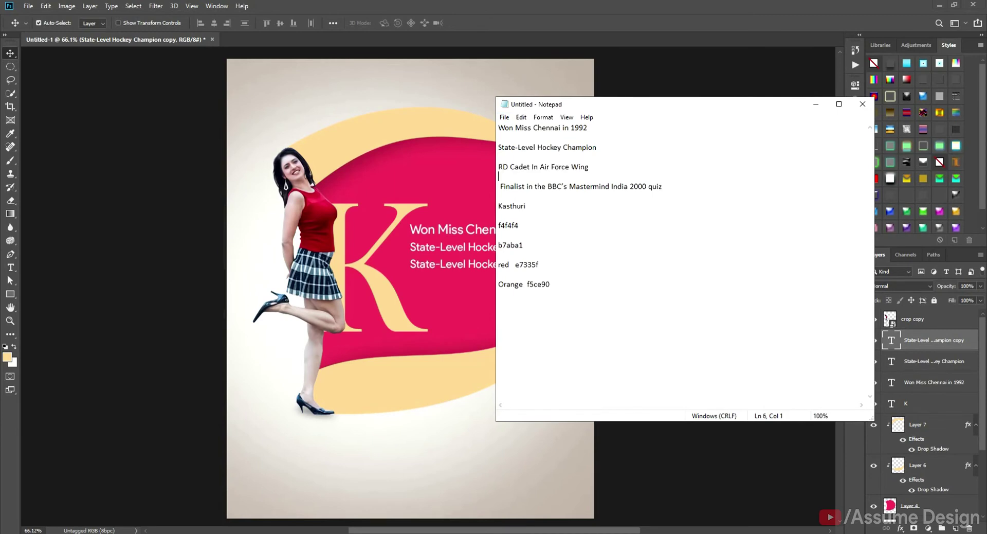
left_click_drag(589, 167, 499, 167)
key("ctrl+c")
key("alt+Tab")
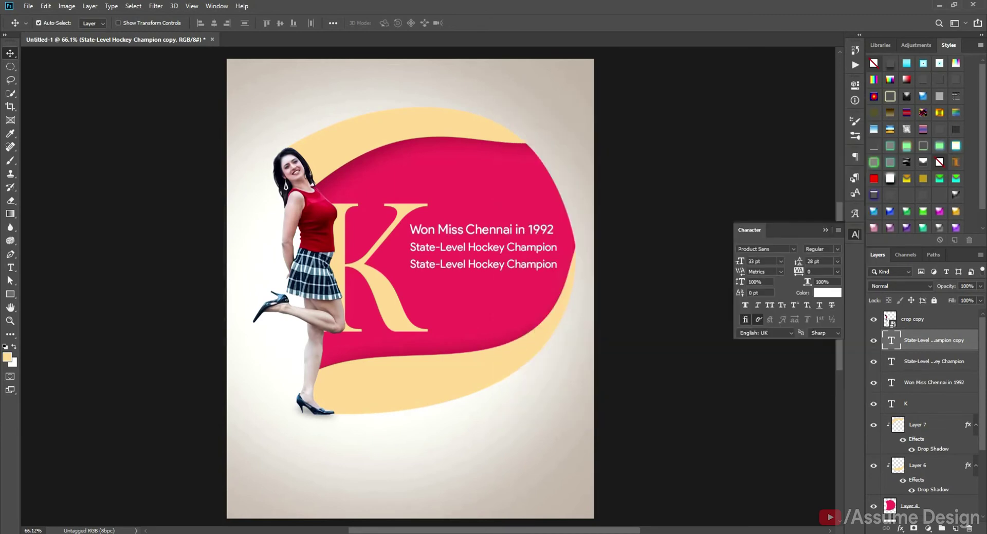
Step: Replace the text of the third line with the copied "RD Cadet In Air Force Wing"
key("t")
left_click(434, 264)
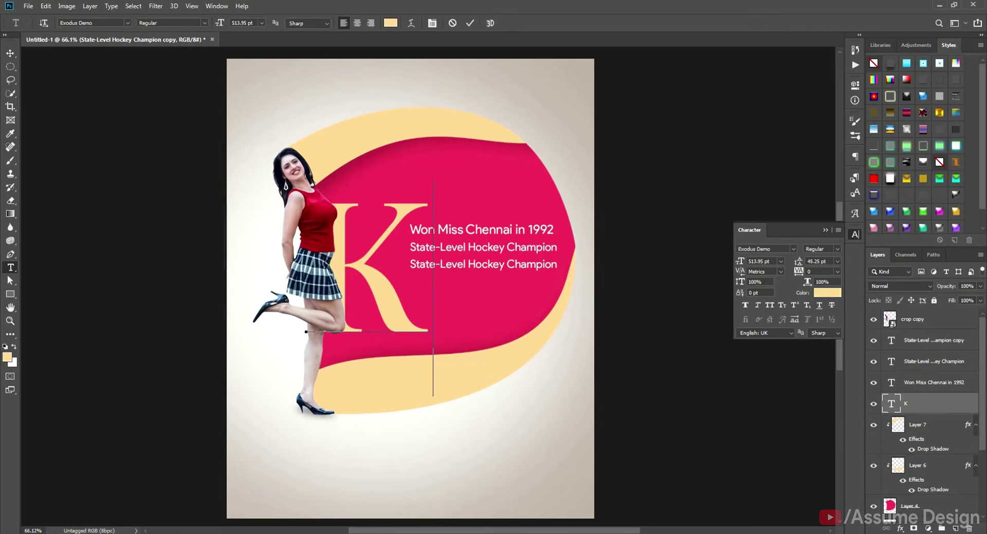
left_click(10, 53)
left_click(453, 265)
key("t")
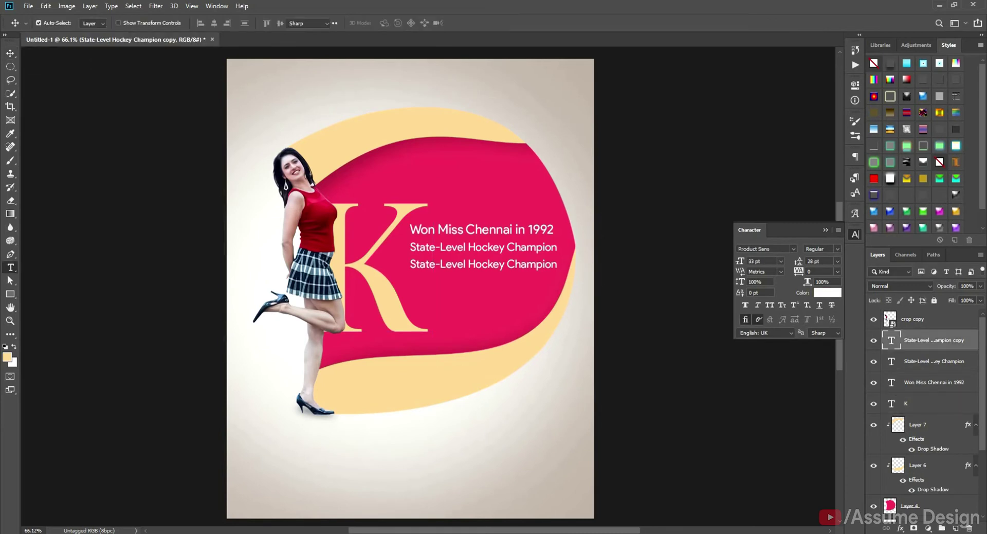
left_click_drag(558, 266, 410, 267)
key("ctrl+v")
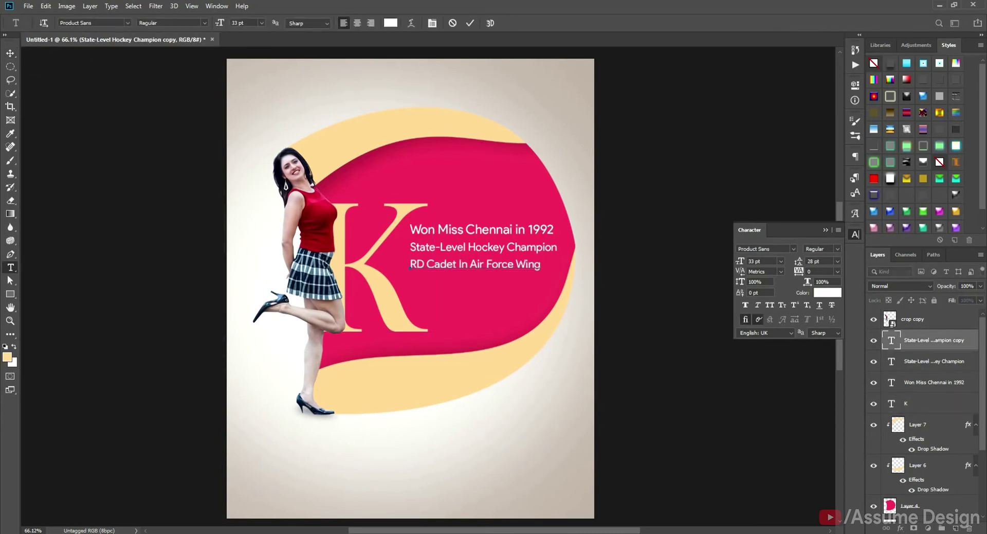
Step: Duplicate the "RD Cadet In Air Force Wing" line below itself and copy the BBC's Mastermind finalist line from Notepad
left_click(10, 53)
left_click_drag(491, 264, 491, 283)
key("alt+Tab")
left_click_drag(665, 187, 498, 187)
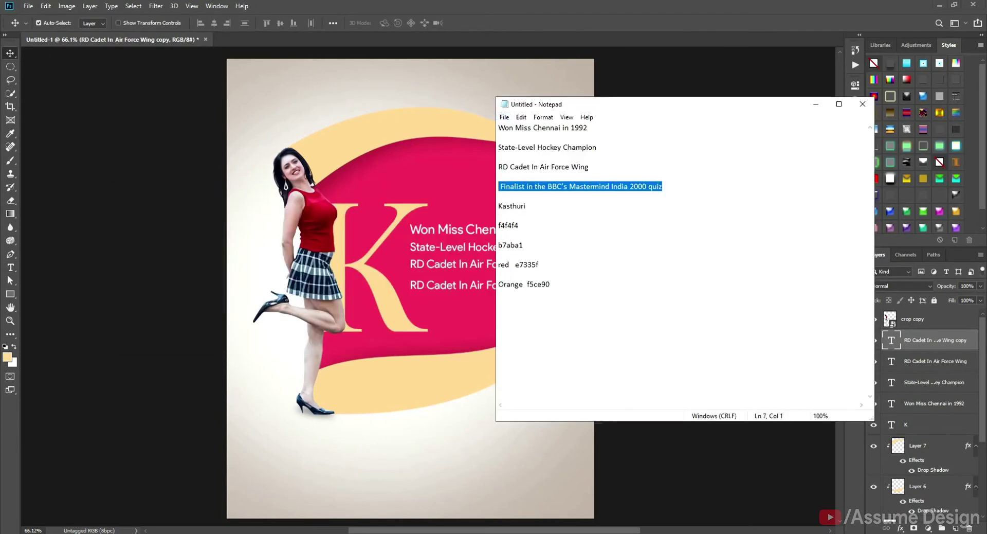
key("alt+Tab")
Step: Replace the fourth line's text with "Finalist in the BBC's Mastermind India 2000 quiz", broken onto a second line before "Mastermind"
key("t")
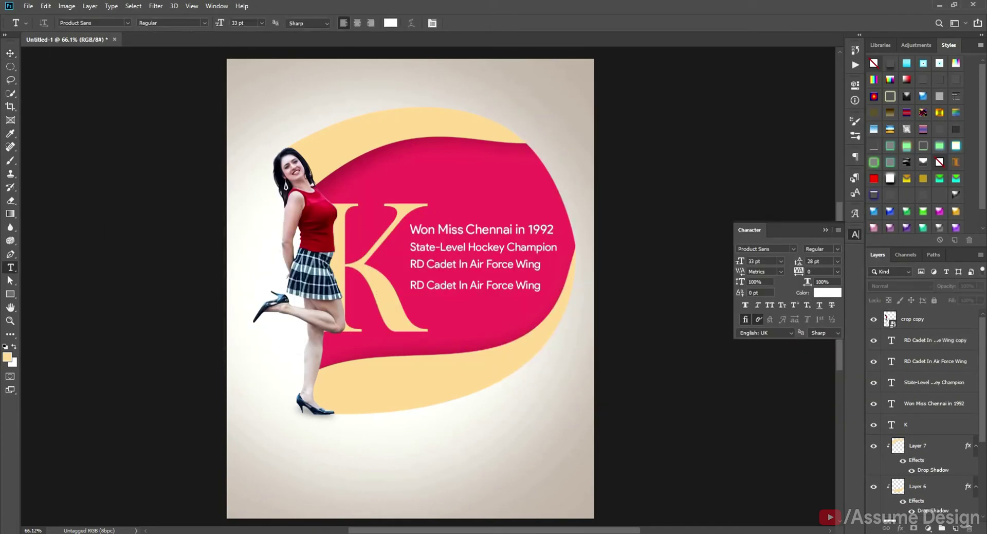
left_click(411, 286)
key("ctrl+a")
type("Finalist in the BBC's Mastermind India quiz")
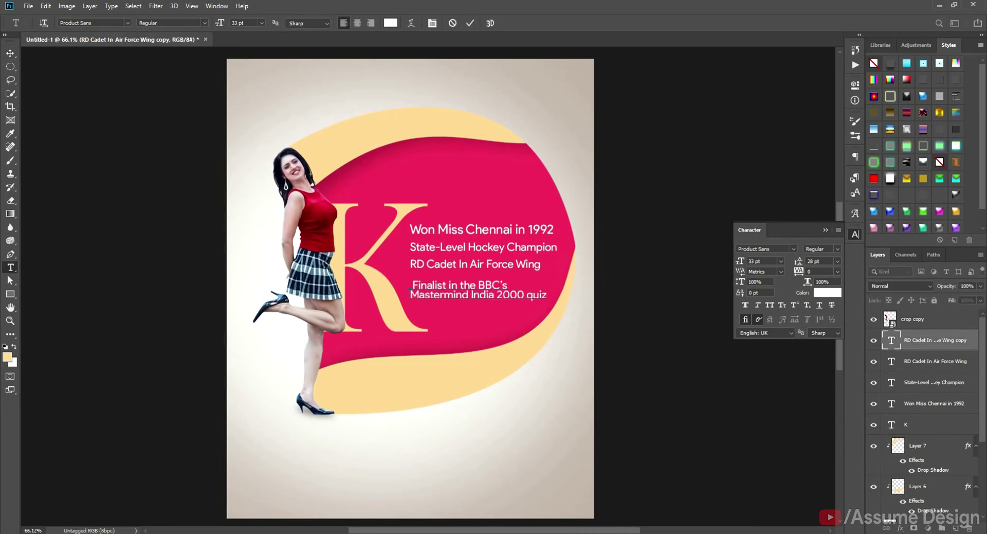
Step: Set the leading of the two-line Mastermind finalist text to 35 pt
key("ctrl+a")
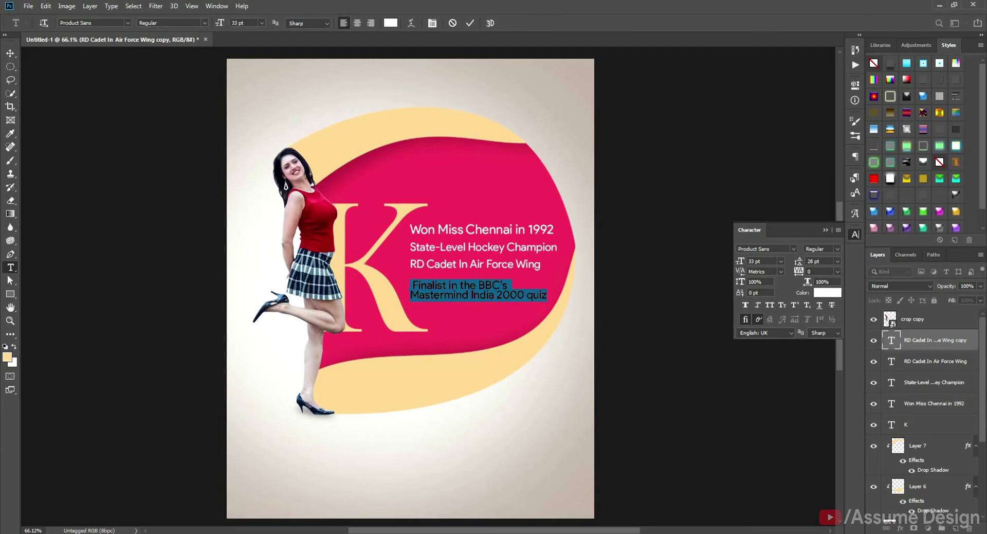
left_click(818, 261)
key("Up")
key("Up")
key("Up")
key("Up")
key("Up")
key("Up")
key("Up")
Step: Delete the stray space before "Finalist" so both rows of that text align, and finish editing it
left_click(413, 285)
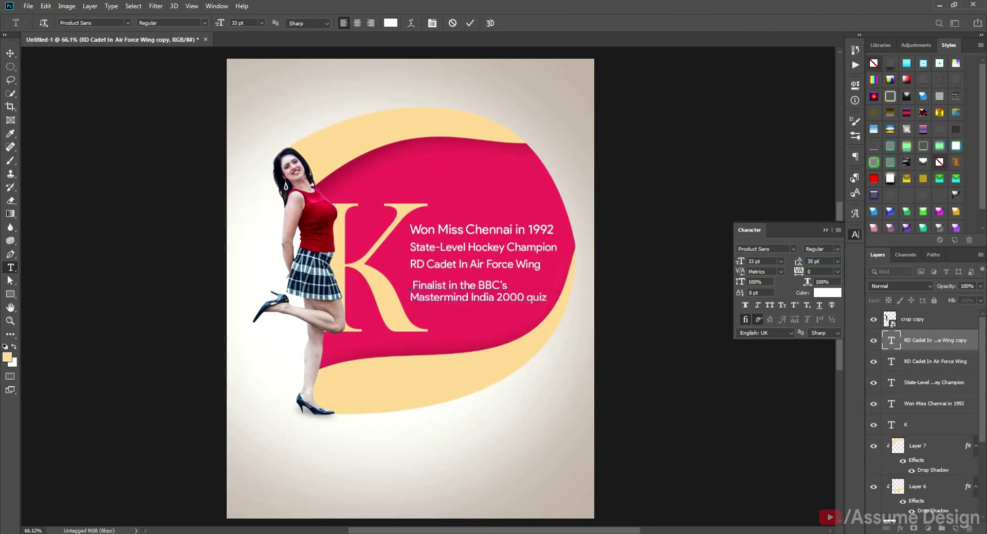
key("Delete")
left_click(10, 53)
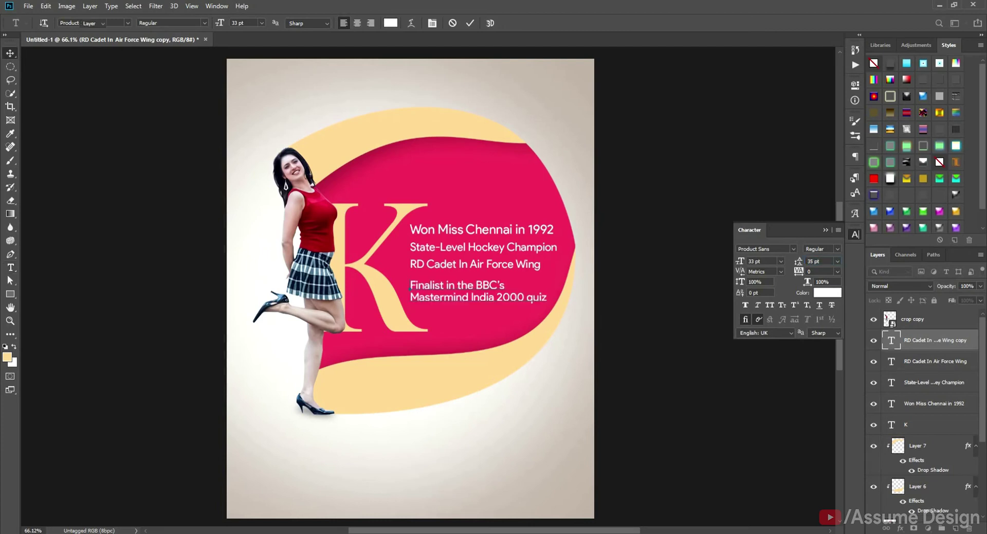
left_click(121, 180)
Step: Set the font size of the "Won Miss Chennai in 1992" line to 31 pt
key("t")
double_click(891, 403)
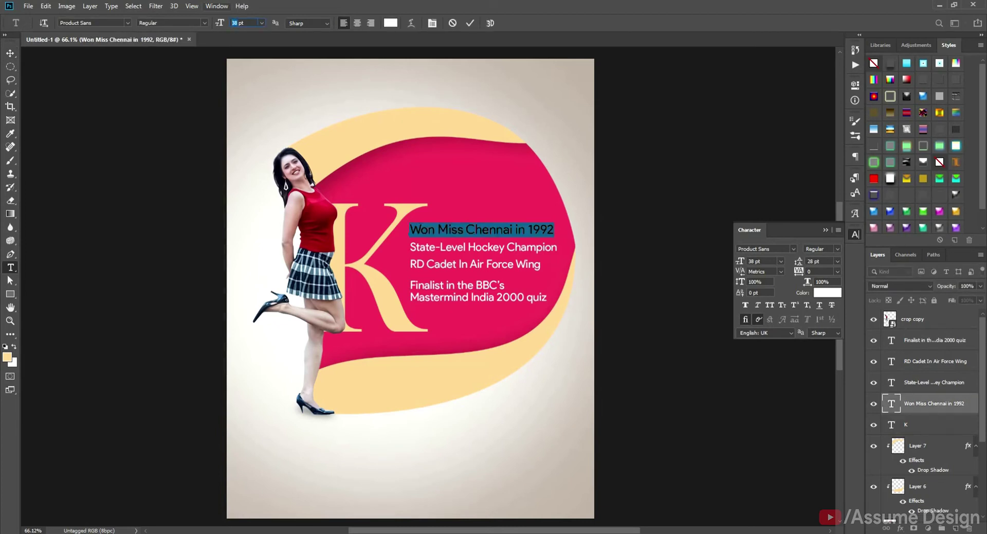
type("31")
key("Return")
left_click(11, 53)
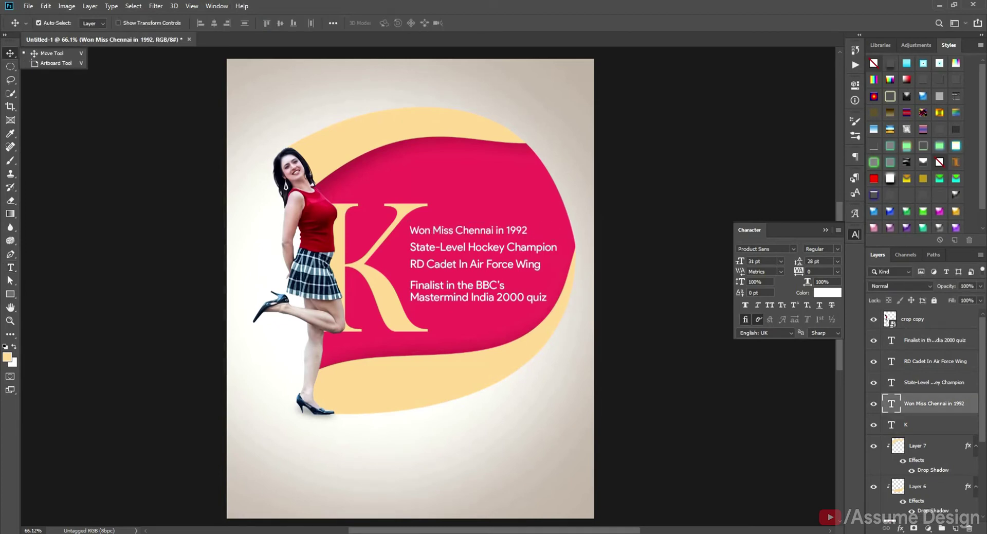
Step: Move the "Won Miss Chennai in 1992" line up slightly and nudge the "State-Level Hockey Champion" line upward
left_click_drag(474, 230, 474, 224)
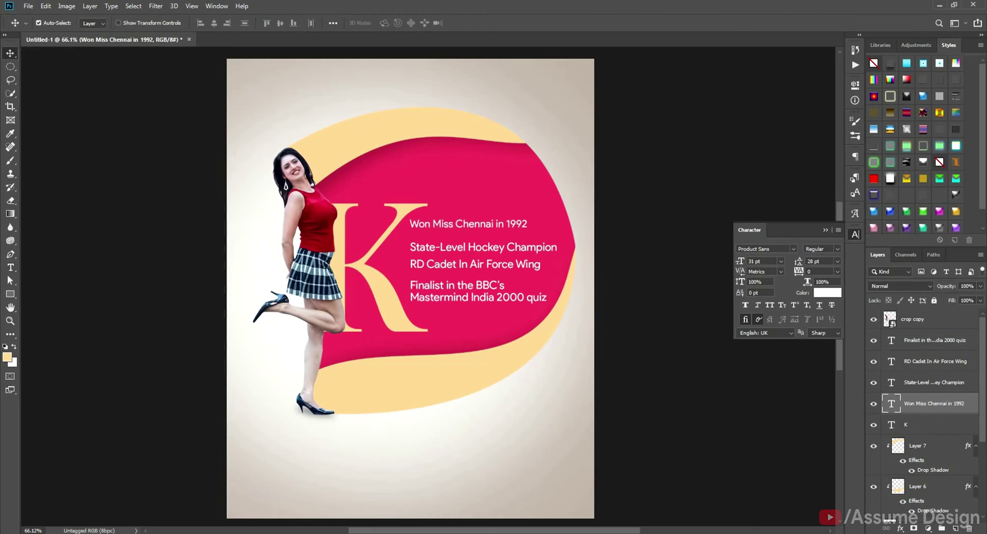
left_click(484, 248)
key("Up")
key("Up")
key("Up")
key("Up")
key("Up")
key("Up")
key("Up")
key("Up")
key("Up")
key("Up")
Step: Nudge the "RD Cadet In Air Force Wing" line slightly down and the two-line finalist text slightly up to even the spacing
key("alt+bracketright")
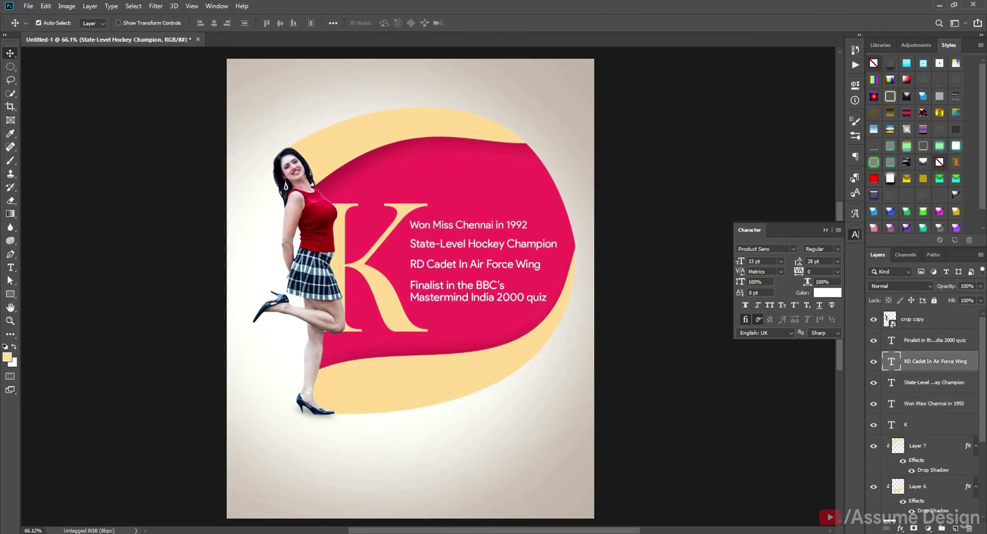
key("Down")
key("Down")
key("Down")
key("alt+bracketright")
key("Up")
key("Up")
key("Up")
key("Up")
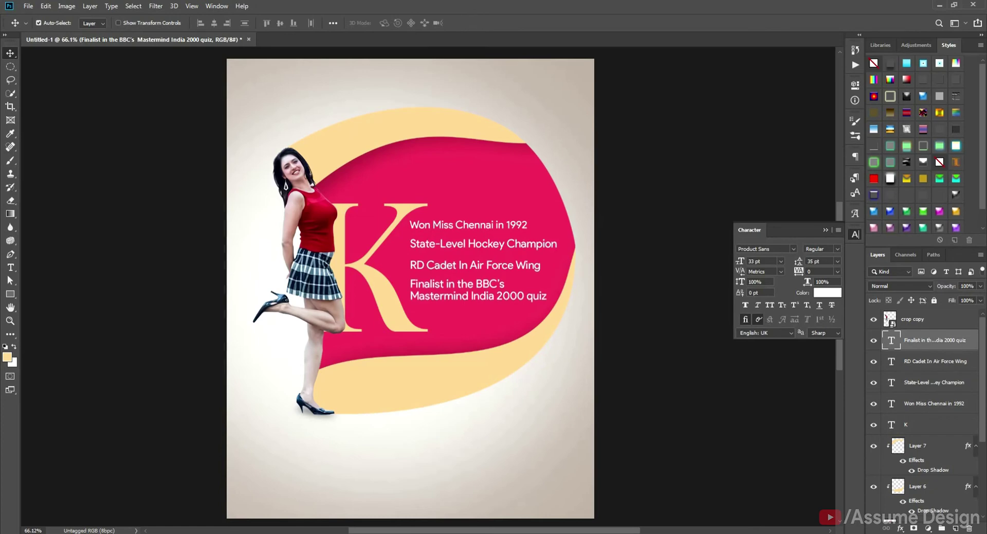
Step: Add a new layer and place the woman's name, copied from Notepad, as a text line below the pink and orange shape
left_click_drag(423, 299, 411, 291)
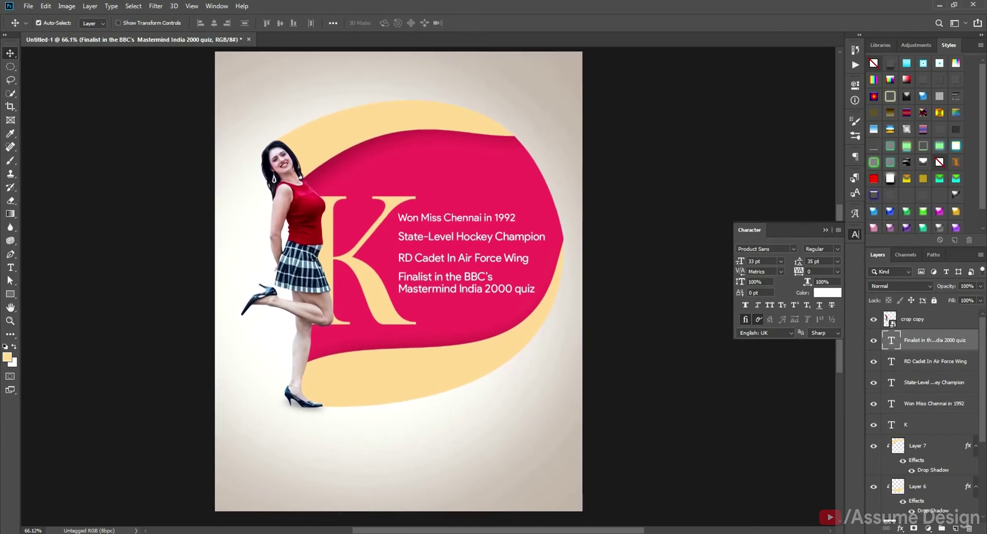
key("ctrl+shift+alt+n")
key("t")
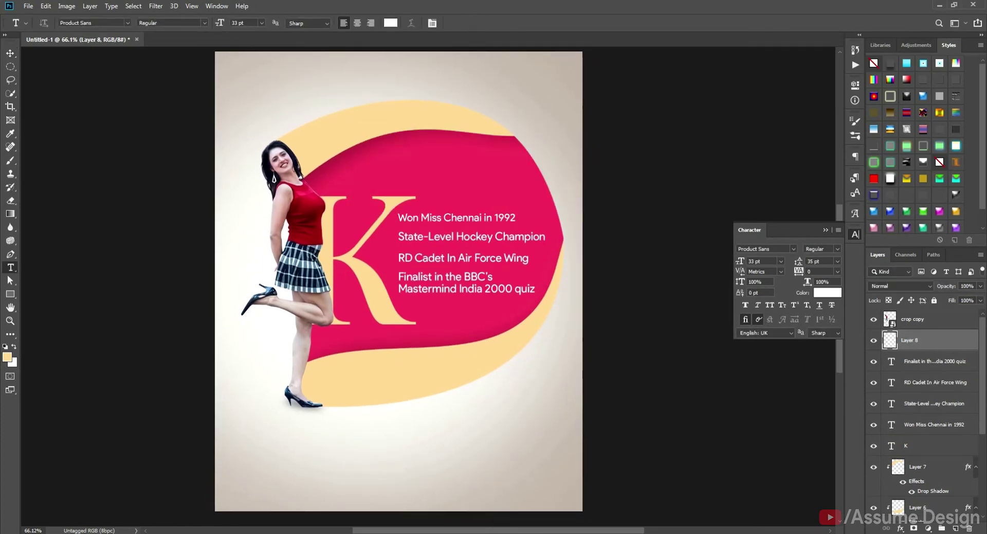
key("alt+Tab")
double_click(512, 206)
key("ctrl+c")
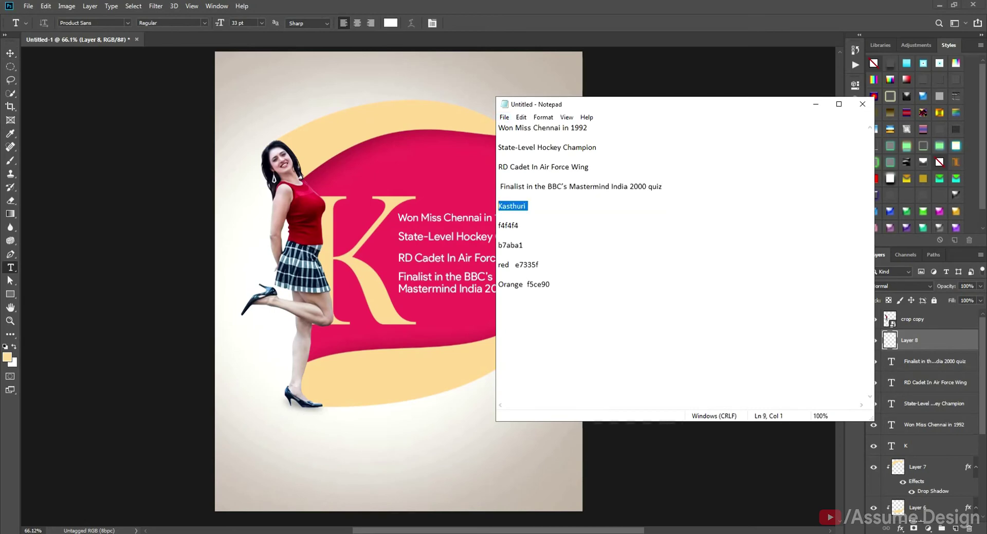
key("alt+Tab")
left_click(372, 438)
key("ctrl+v")
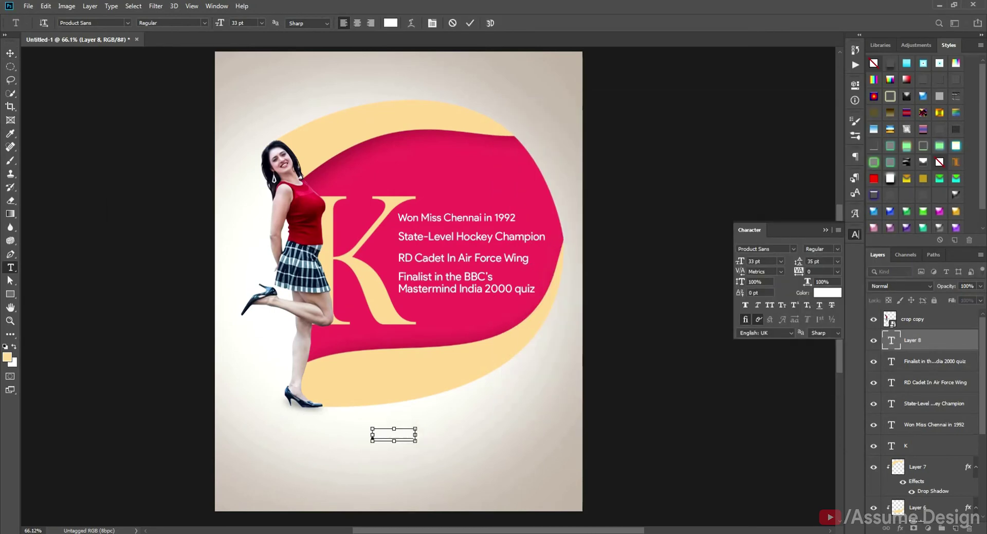
left_click(10, 53)
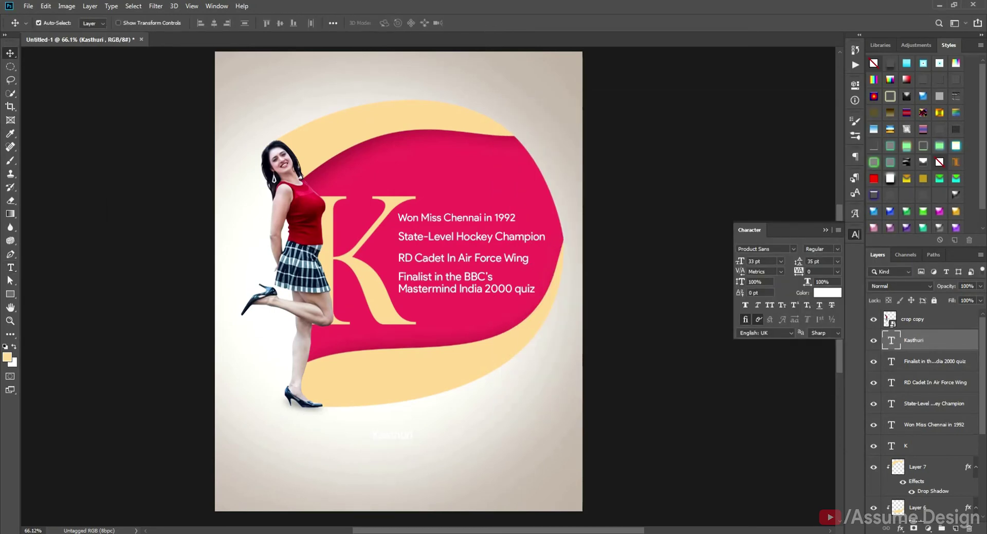
Step: Reset the foreground colour to black and fill the name text with it
left_click(119, 128)
key("d")
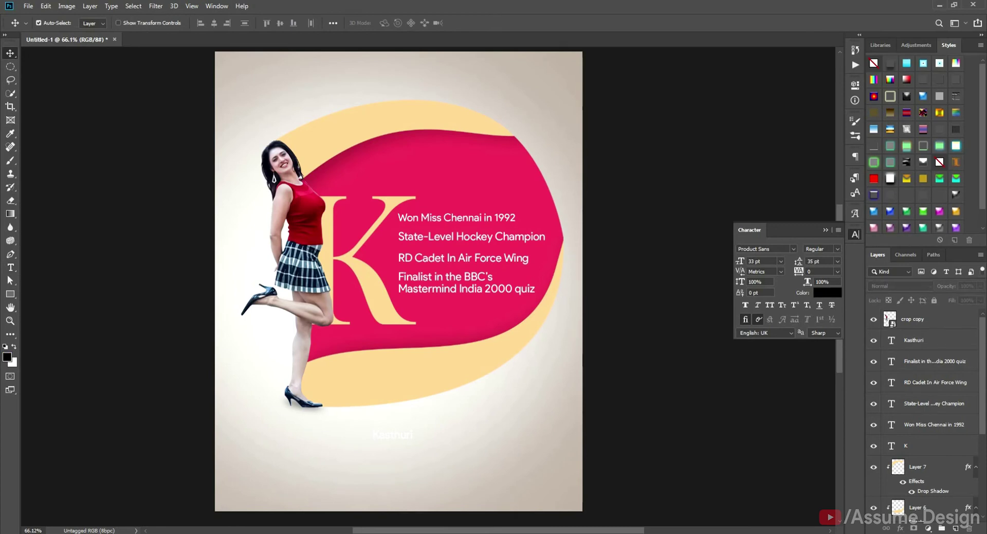
left_click(389, 437)
left_click(391, 435)
key("alt+BackSpace")
Step: Change the font of the woman's name below the shape to Allison Tessa
key("t")
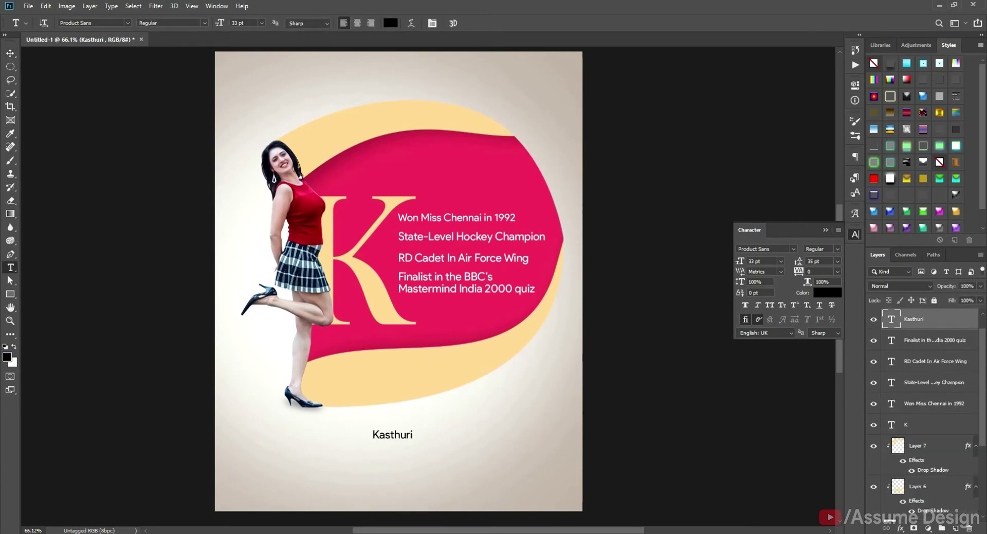
left_click(401, 436)
key("ctrl+a")
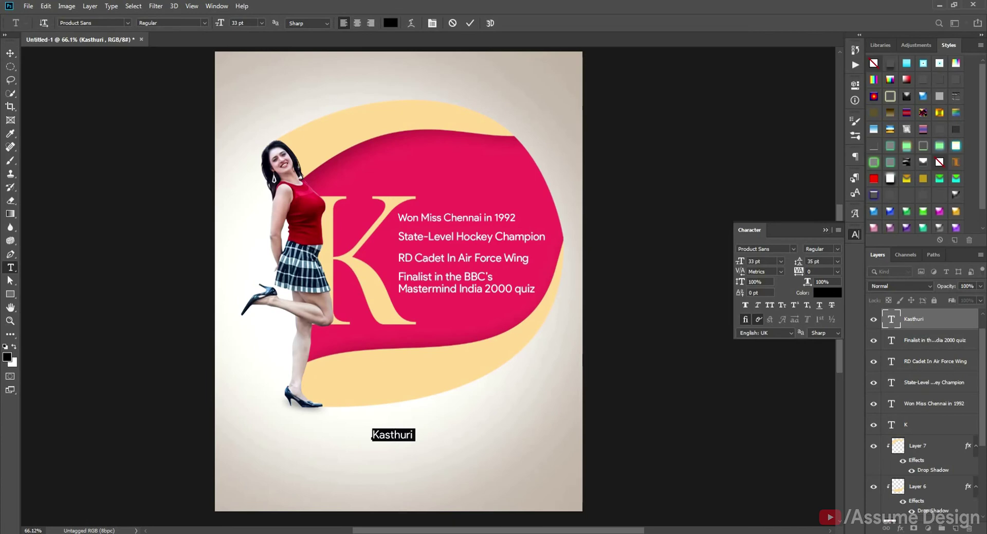
left_click(793, 248)
key("Down")
key("Down")
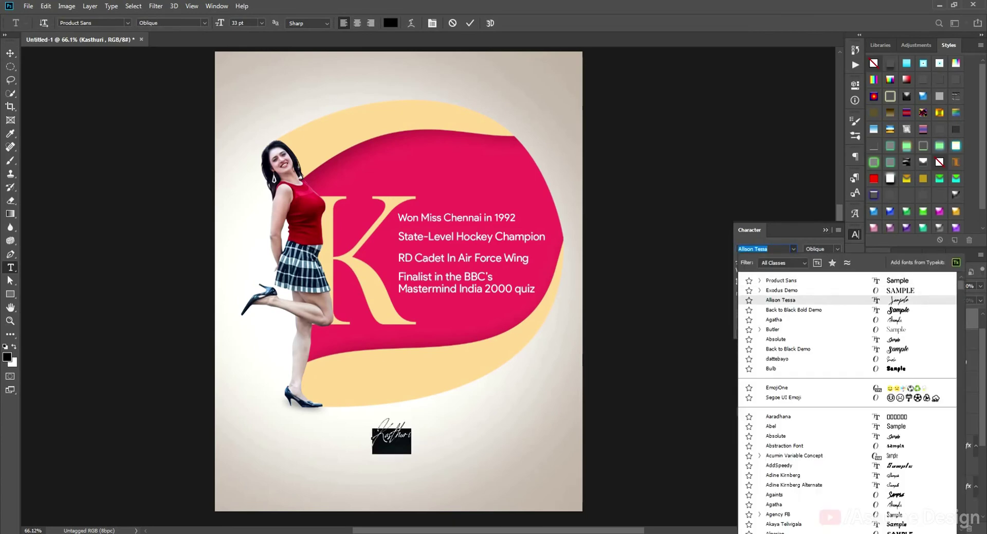
key("Return")
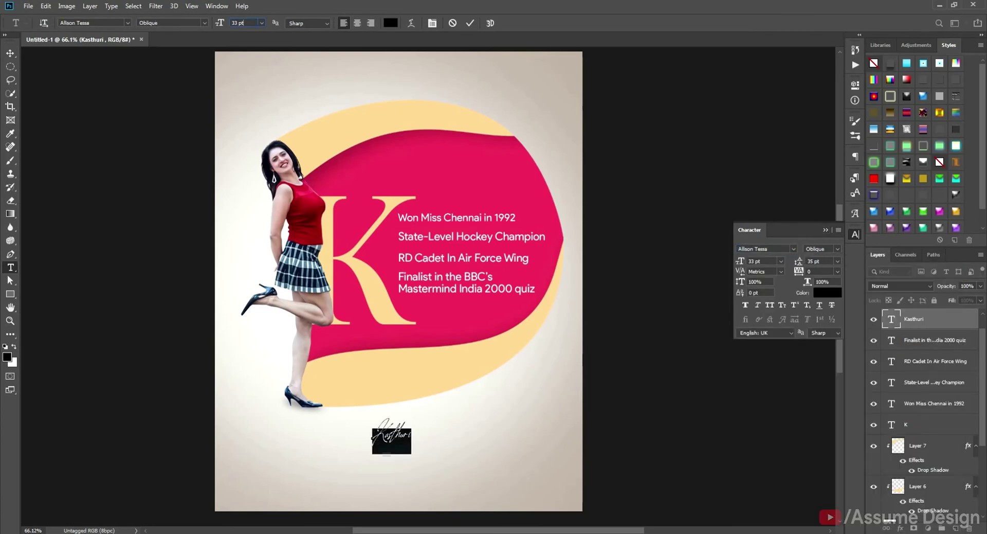
Step: Set the name text's size to 83 pt
key("shift+Up")
key("shift+Up")
key("shift+Up")
key("shift+Up")
key("shift+Up")
key("shift+Up")
key("shift+Down")
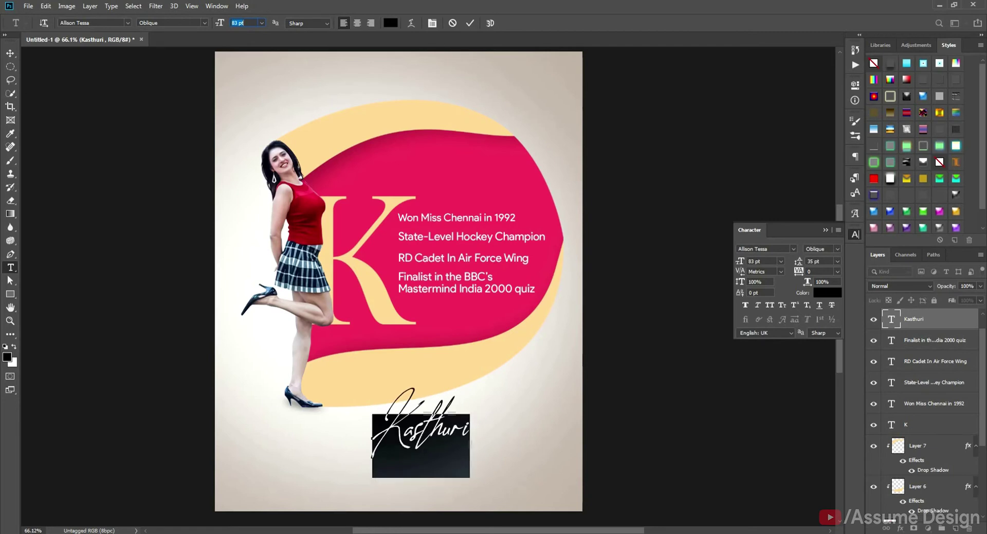
Step: Move the signature-style name up and to the left so it overlaps the lower orange swoosh beside the woman's shoe
left_click(10, 53)
left_click_drag(443, 390, 401, 368)
scroll(470, 363, "down", 1)
left_click_drag(470, 362, 454, 365)
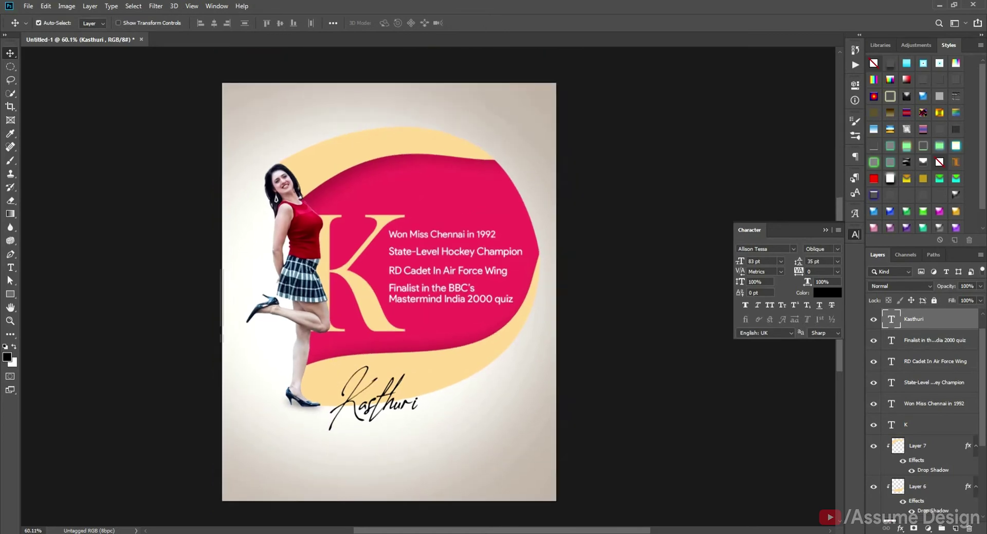
Step: Nudge the lower orange swoosh sideways and move the upper orange swoosh slightly up over the pink shape
left_click(453, 366)
key("shift+Right")
key("shift+Right")
key("shift+Right")
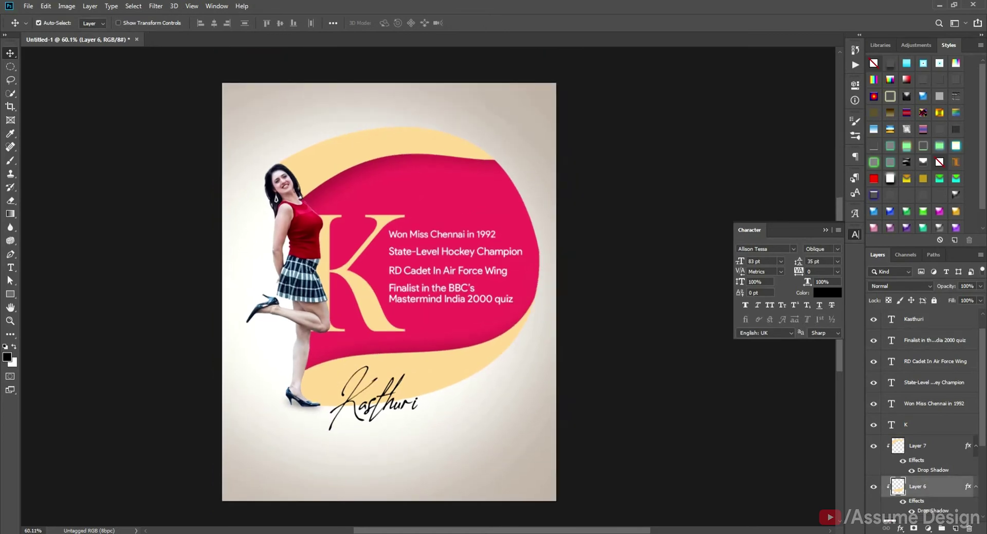
left_click(437, 141)
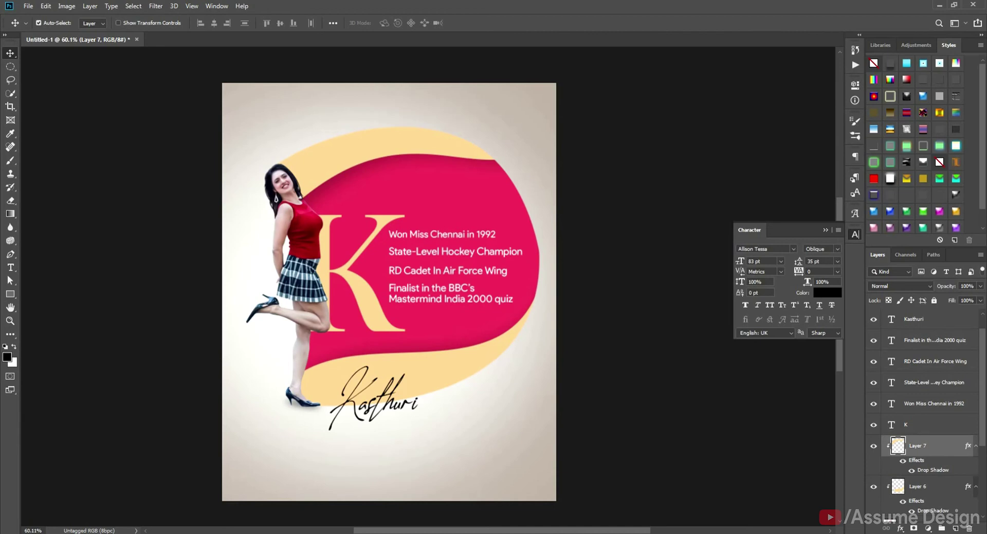
key("shift+Right")
key("shift+Right")
key("shift+Up")
key("shift+Up")
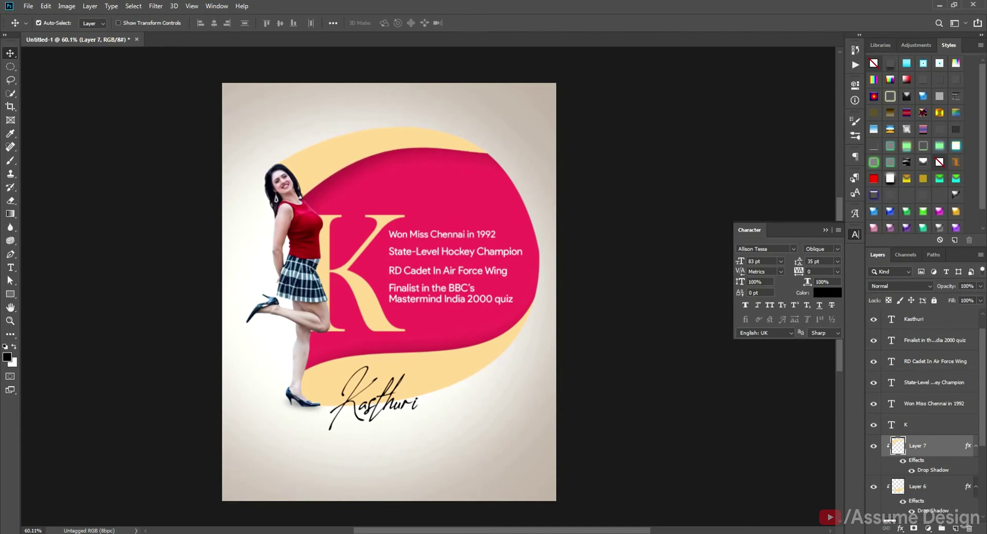
Step: Place the potted plant PNG from the Final folder on a new layer above the woman's layer
scroll(926, 411, "up", 1)
left_click(913, 319)
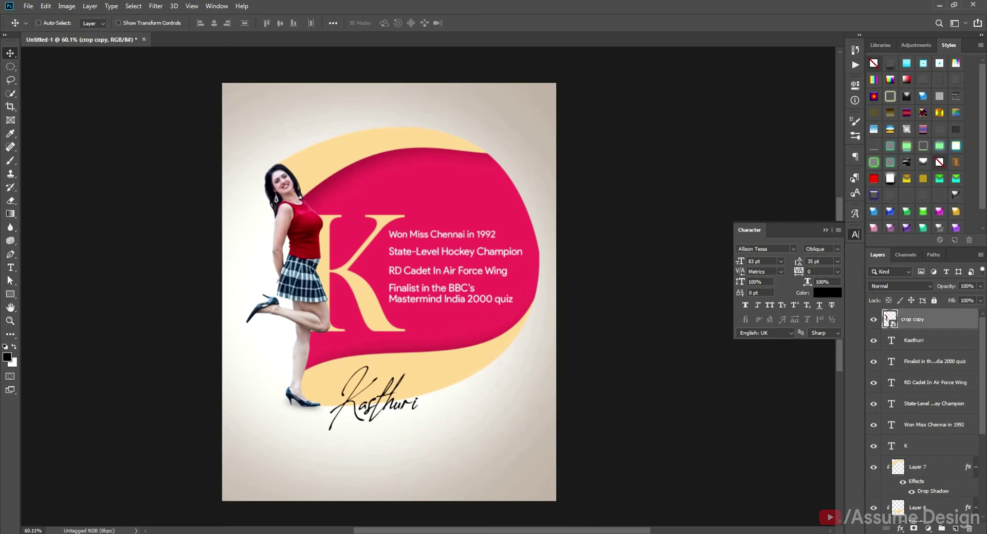
key("ctrl+shift+alt+n")
key("alt+Tab")
key("alt+Tab")
left_click(329, 221)
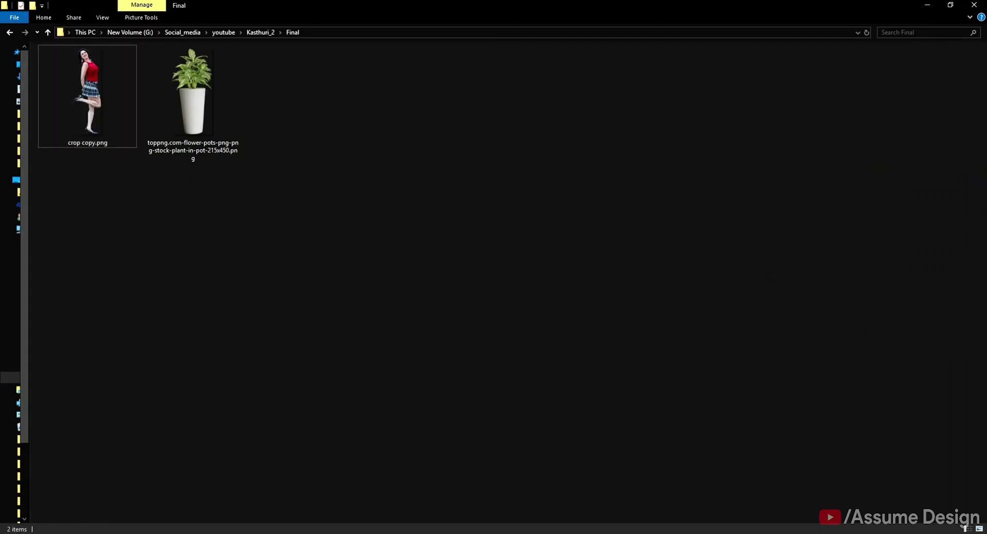
left_click_drag(166, 102, 260, 217)
left_click(267, 221)
key("alt+Tab")
left_click_drag(193, 103, 456, 287)
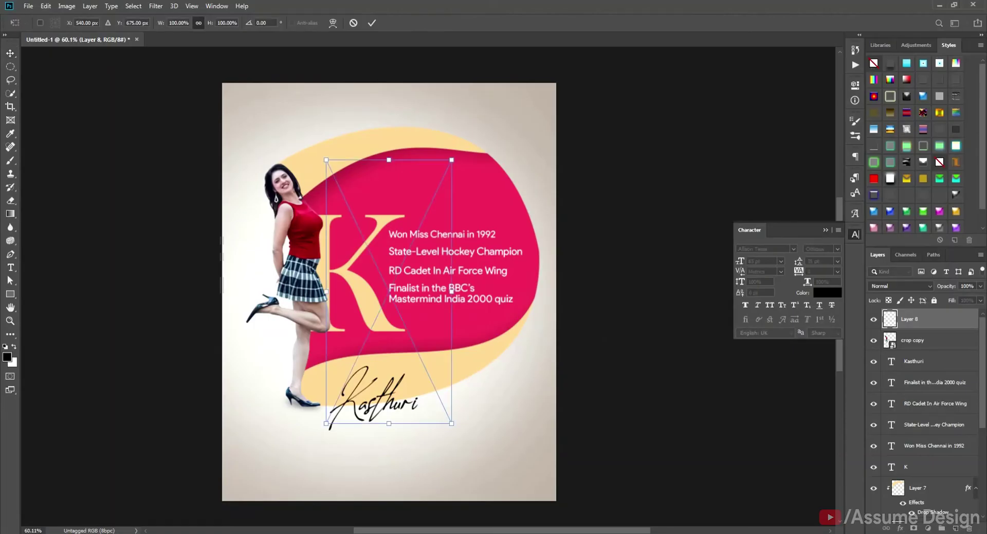
Step: Scale the potted plant down and position it at the poster's lower right, overlapping the edge of the pink and orange shape
left_click_drag(452, 160, 430, 205)
left_click_drag(394, 315, 513, 401)
left_click_drag(548, 291, 541, 308)
mouse_move(510, 370)
left_mouse_down()
mouse_move(506, 359)
mouse_move(520, 357)
mouse_move(509, 380)
left_mouse_up()
key("Return")
Step: Add a layer beneath the plant pot and fill a flat elliptical selection around the pot's base with black
key("ctrl+shift+n")
key("Return")
key("ctrl+bracketleft")
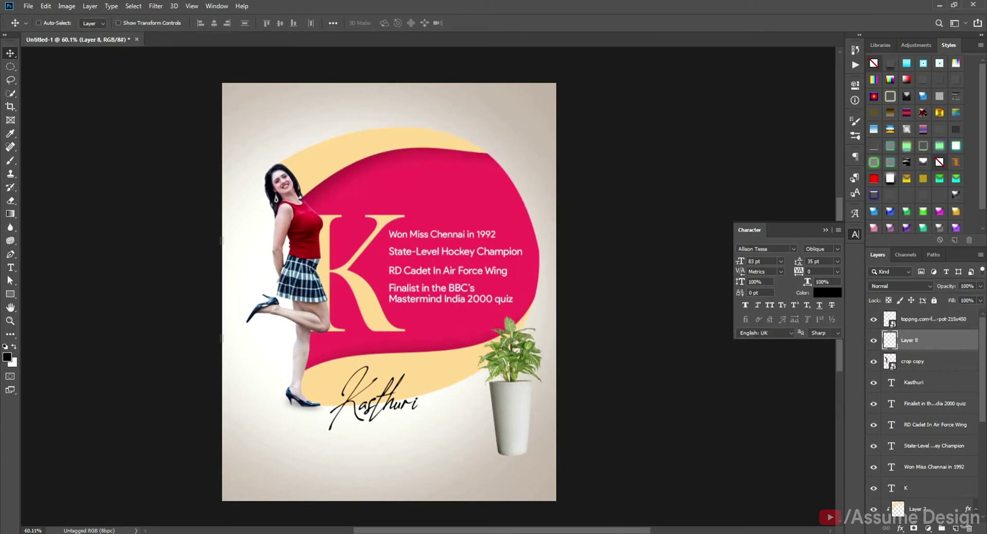
left_click(10, 67)
left_click(51, 76)
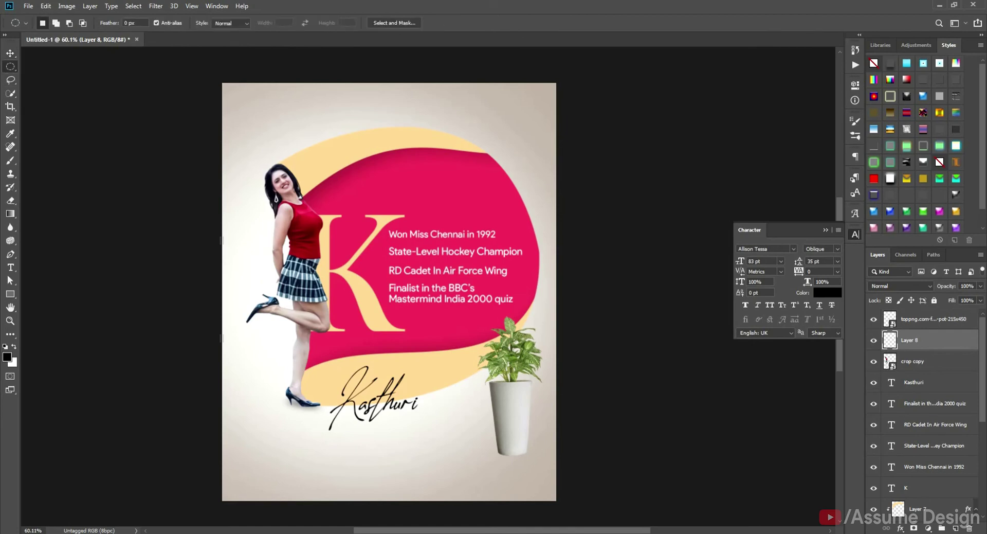
left_click_drag(488, 445, 536, 454)
key("alt+BackSpace")
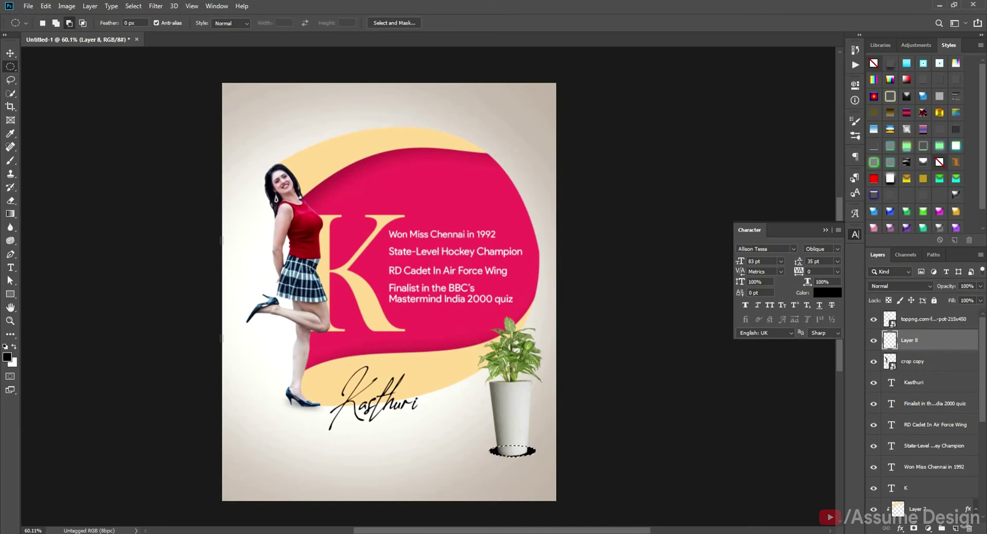
key("ctrl+d")
key("v")
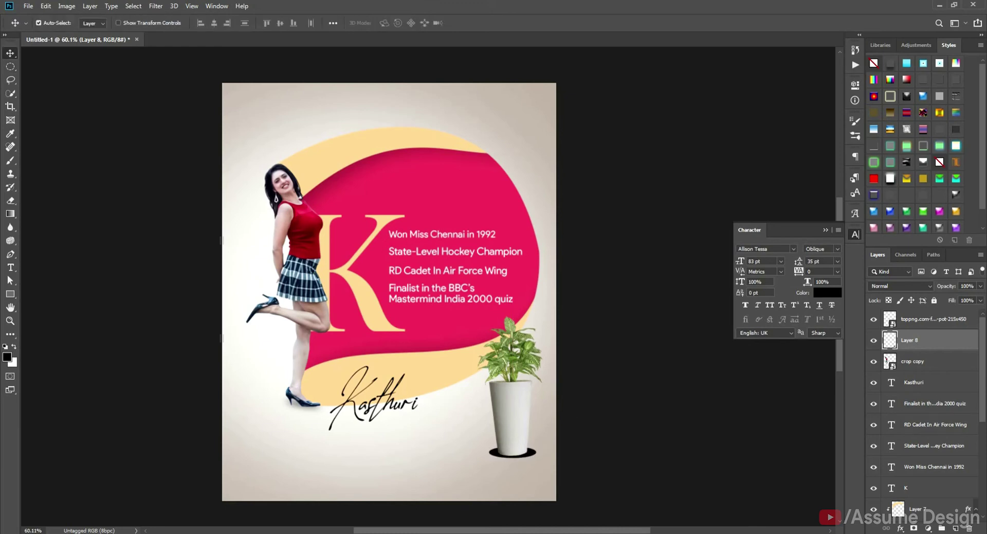
Step: Nudge the black ellipse slightly upward under the pot
key("Up")
key("Up")
key("Up")
key("Up")
Step: Add a new layer above the plant and turn a wavy pen path around the pot's lower half into a selection
left_click(510, 416)
key("ctrl+shift+n")
key("Return")
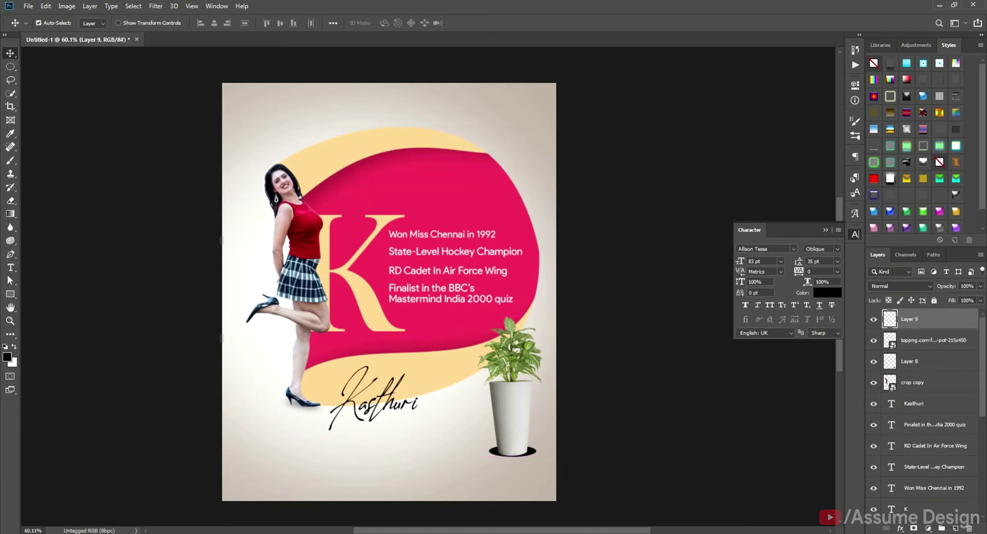
key("p")
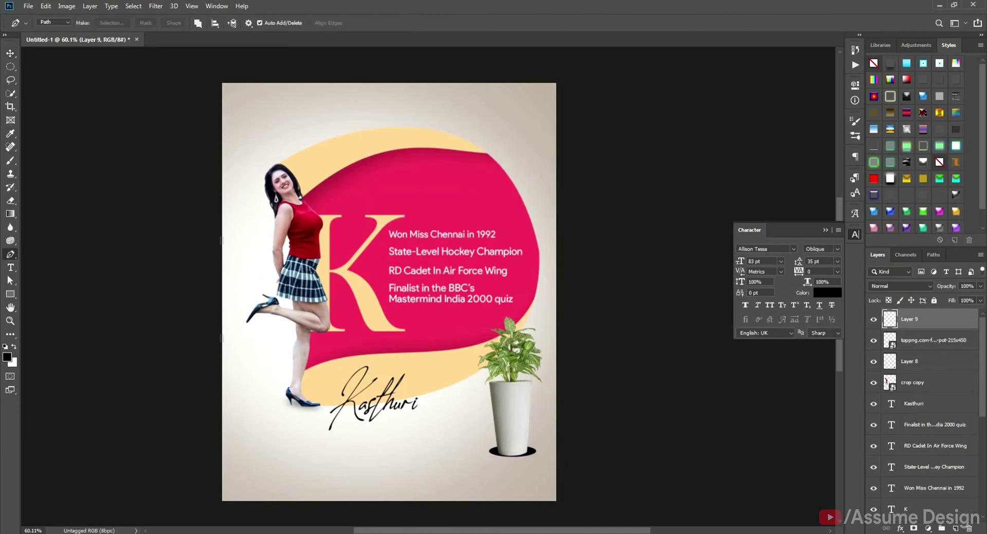
left_click_drag(539, 419, 542, 373)
left_click_drag(499, 425, 451, 405)
key("ctrl+z")
key("ctrl+z")
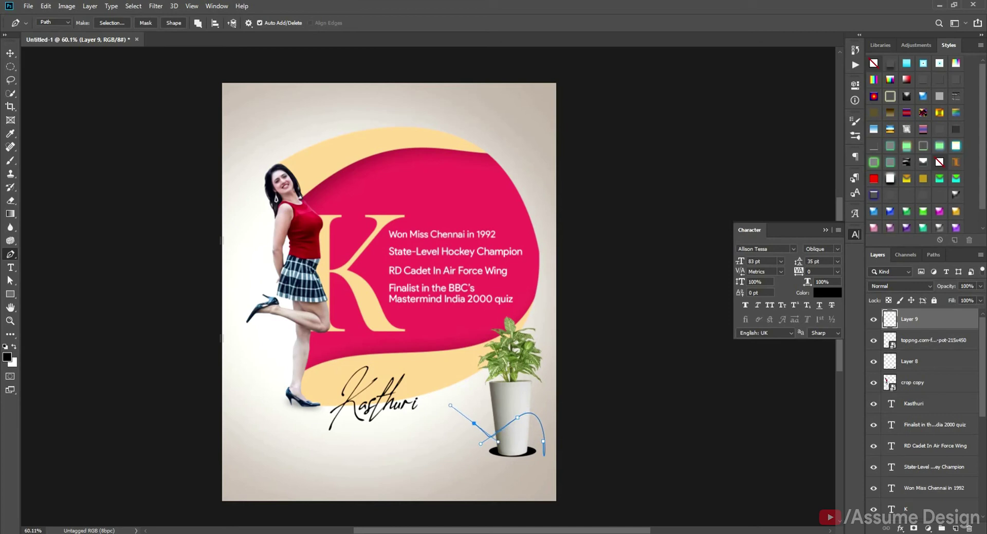
left_click_drag(483, 462, 493, 470)
left_click_drag(532, 476, 540, 476)
left_click_drag(559, 474, 564, 472)
key("ctrl+Return")
Step: Fill the selection with pink sampled from the large shape and clip the layer to the plant pot
key("i")
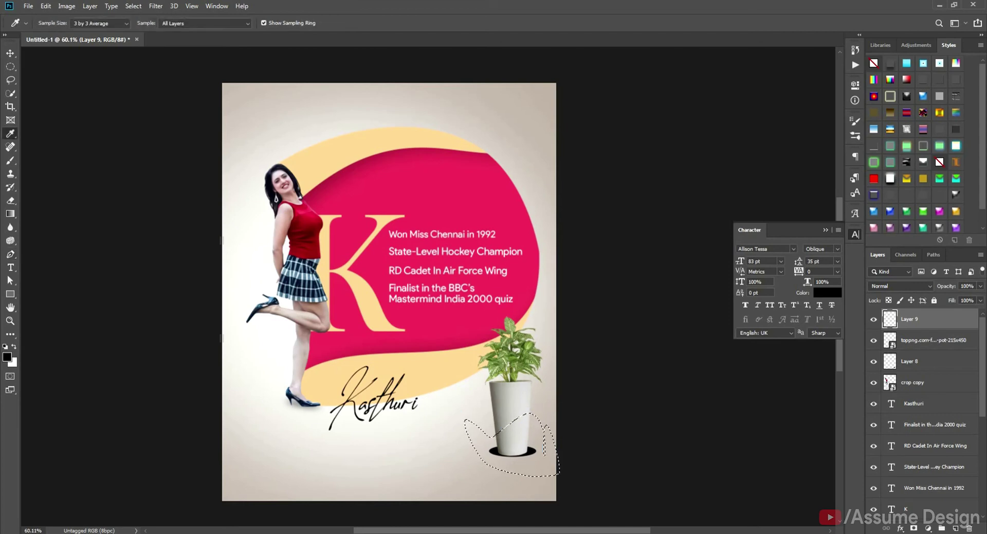
left_click(463, 319)
key("alt+BackSpace")
key("ctrl+d")
key("v")
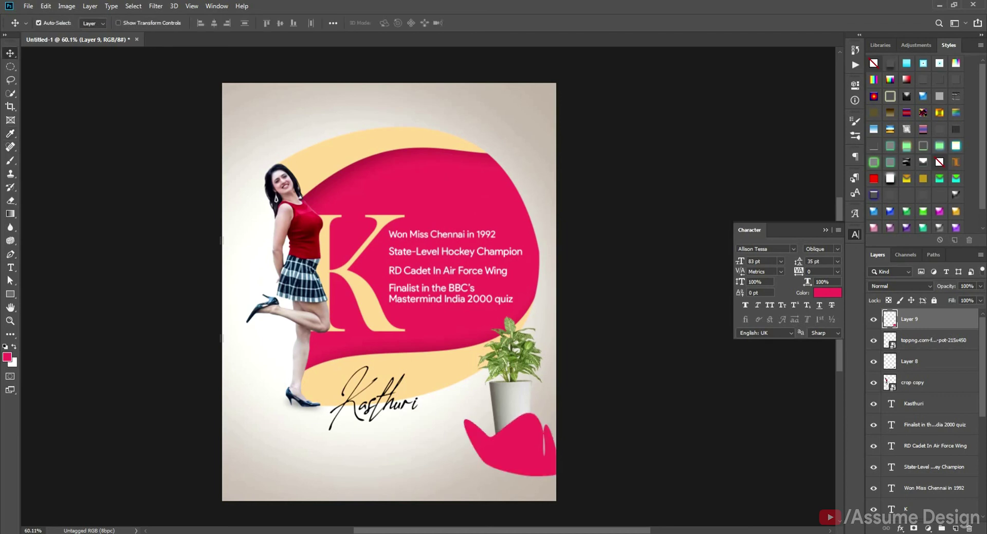
key("ctrl+alt+g")
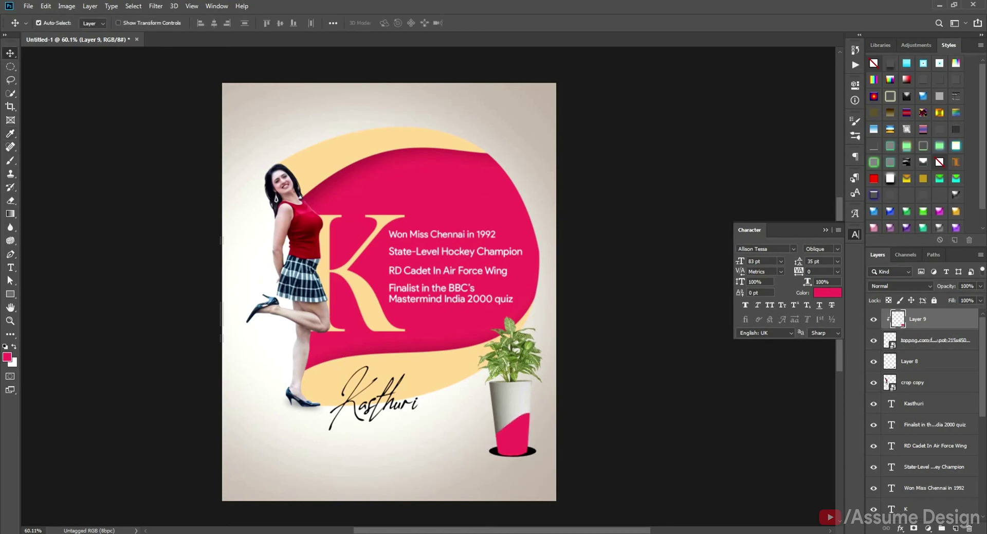
Step: Add another layer clipped to the pot and make a wavy pen-drawn selection around the pot's lower part
key("ctrl+shift+n")
key("Return")
key("ctrl+alt+g")
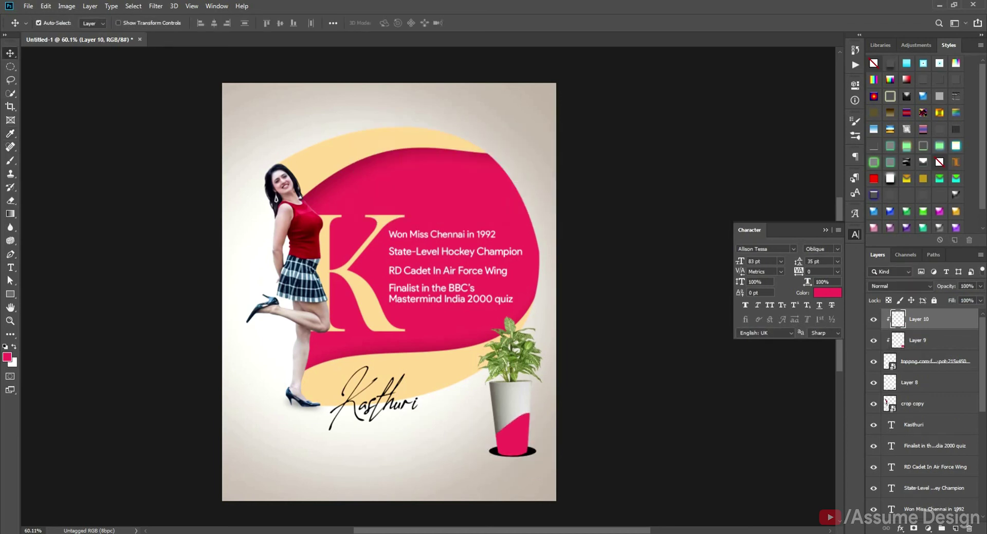
key("p")
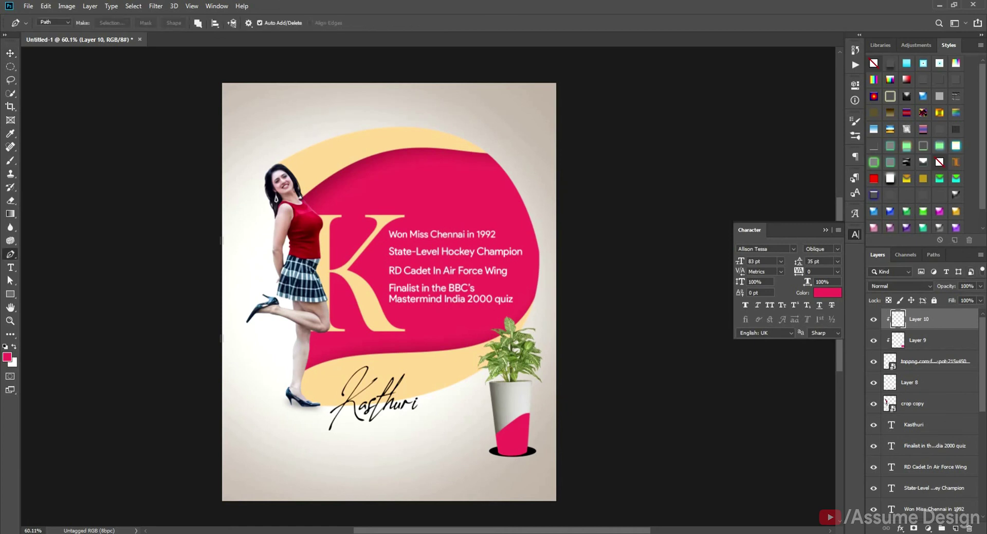
mouse_move(538, 416)
left_mouse_down()
mouse_move(536, 405)
mouse_move(495, 396)
left_mouse_up()
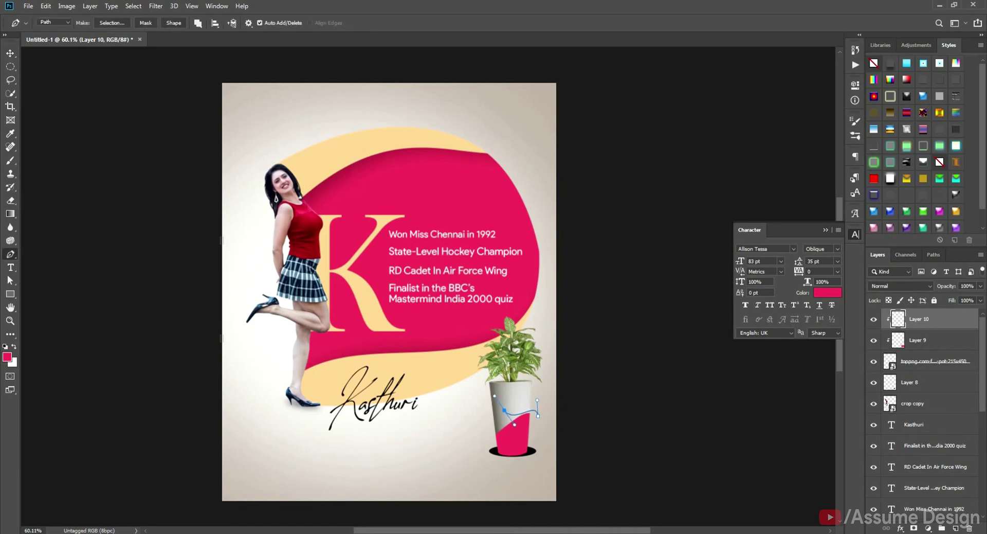
mouse_move(480, 436)
left_mouse_down()
mouse_move(477, 451)
mouse_move(531, 465)
left_mouse_up()
key("ctrl+Return")
Step: Fill the selection with light orange sampled from the lower swoosh
key("i")
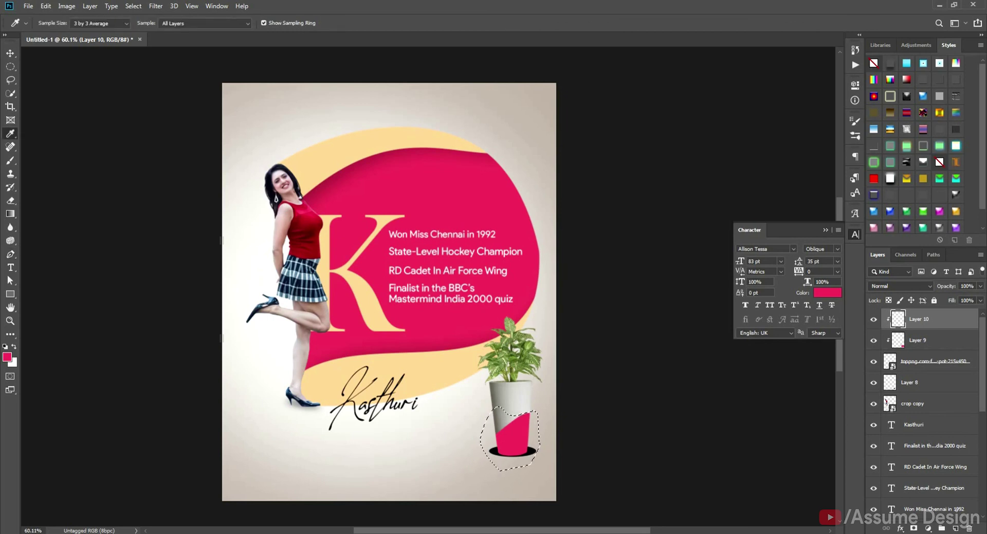
left_click(453, 367)
key("alt+BackSpace")
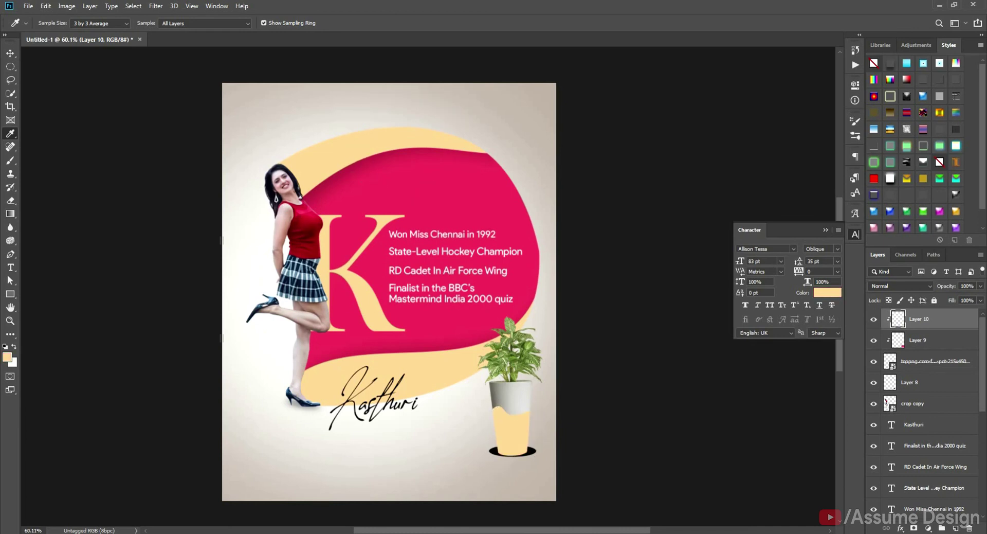
Step: Move the light orange fill up the pot so a strip of pink is exposed at the base
key("v")
key("shift+Up")
key("shift+Up")
key("shift+Up")
key("shift+Up")
key("shift+Up")
key("shift+Up")
key("shift+Up")
key("shift+Up")
key("shift+Up")
key("shift+Up")
key("shift+Up")
key("shift+Up")
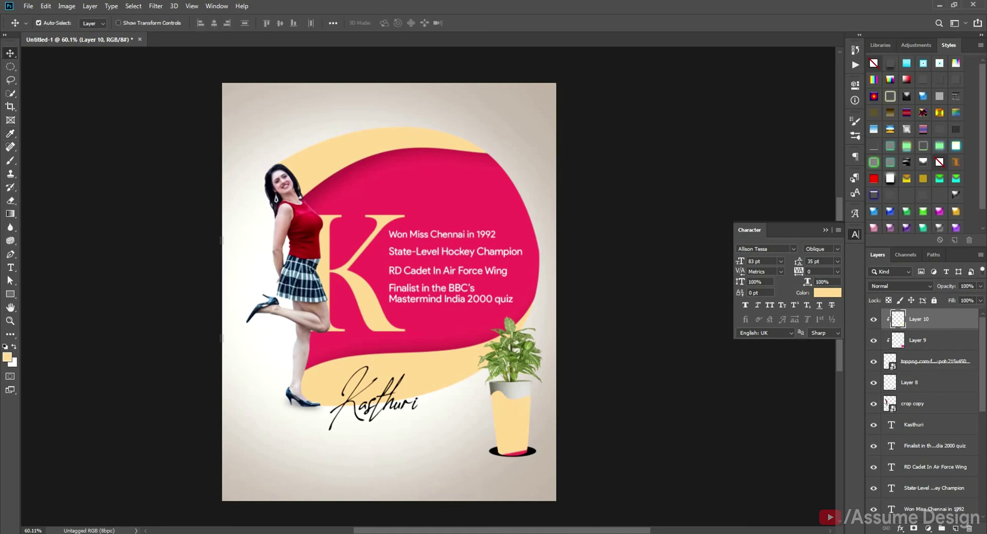
key("shift+Down")
key("shift+Down")
key("shift+Down")
key("shift+Down")
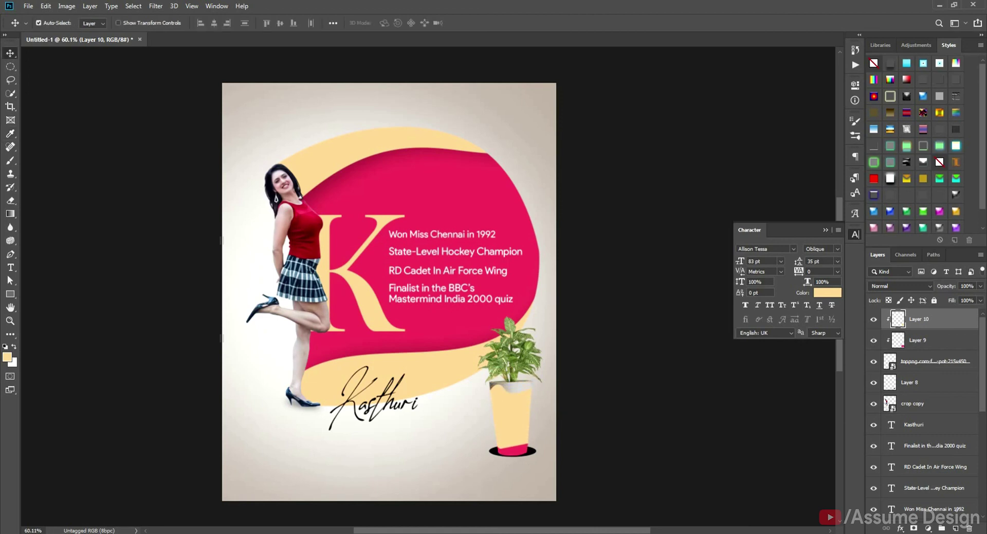
Step: Transform the light orange fill into a wider band about half its height, across the middle of the pot above the pink
key("ctrl+t")
left_click_drag(510, 384, 565, 434)
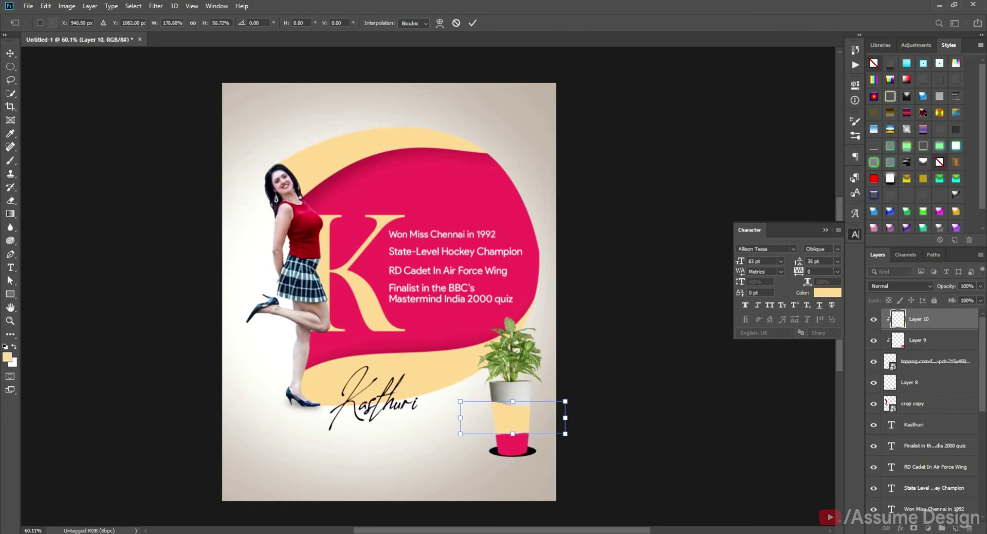
key("Return")
key("Down")
key("Up")
Step: Add a third layer clipped to the pot and fill a wavy pen-drawn band above the light orange one with black
key("ctrl+shift+n")
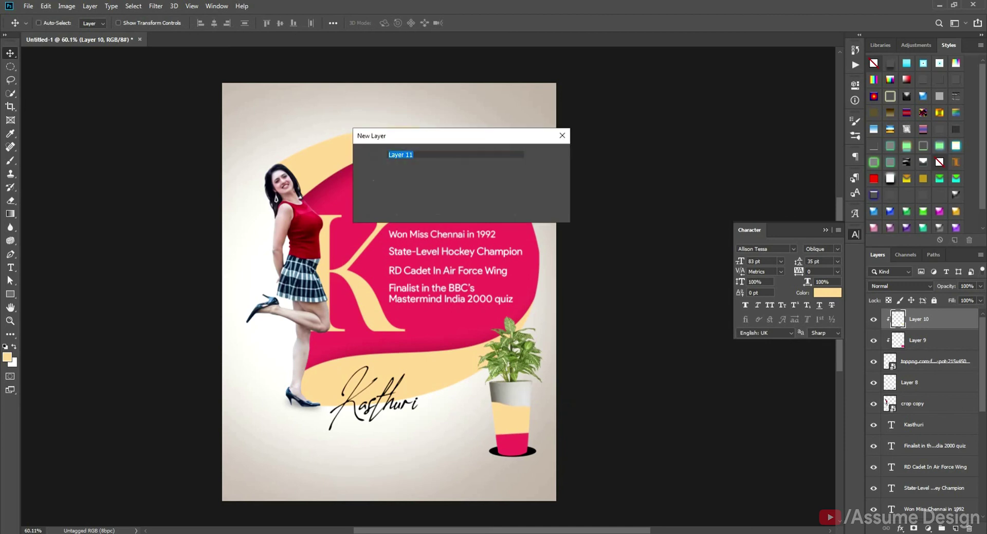
key("Return")
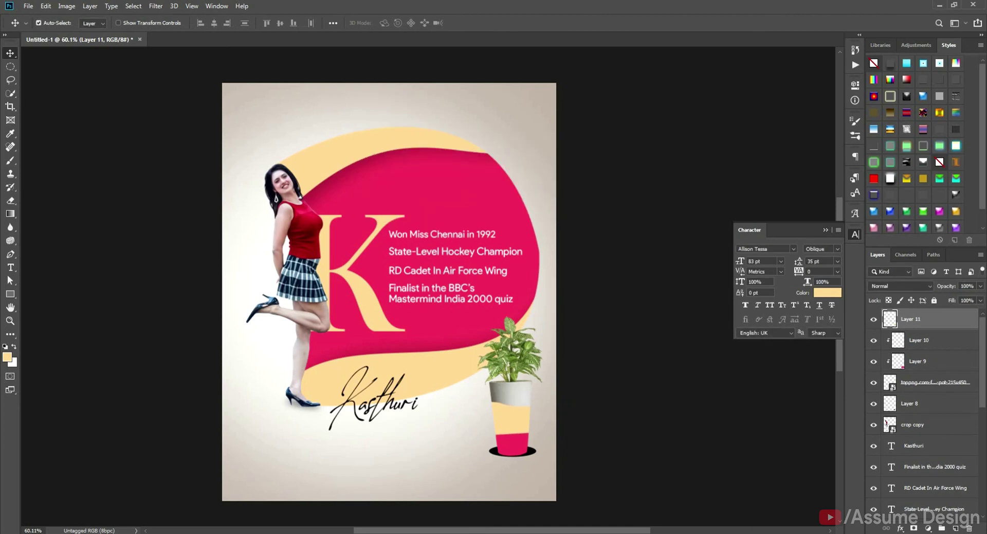
key("ctrl+alt+g")
key("p")
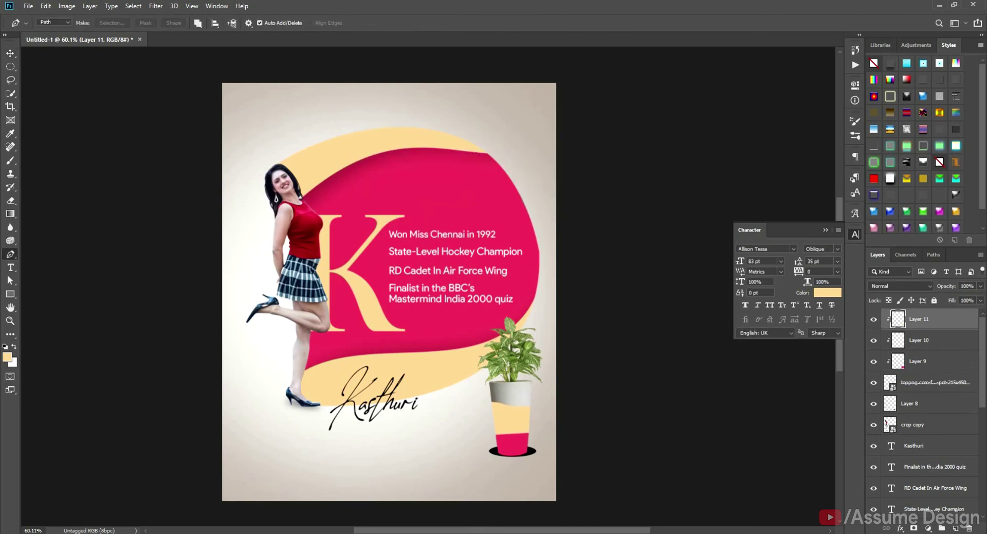
left_click_drag(512, 402, 543, 422)
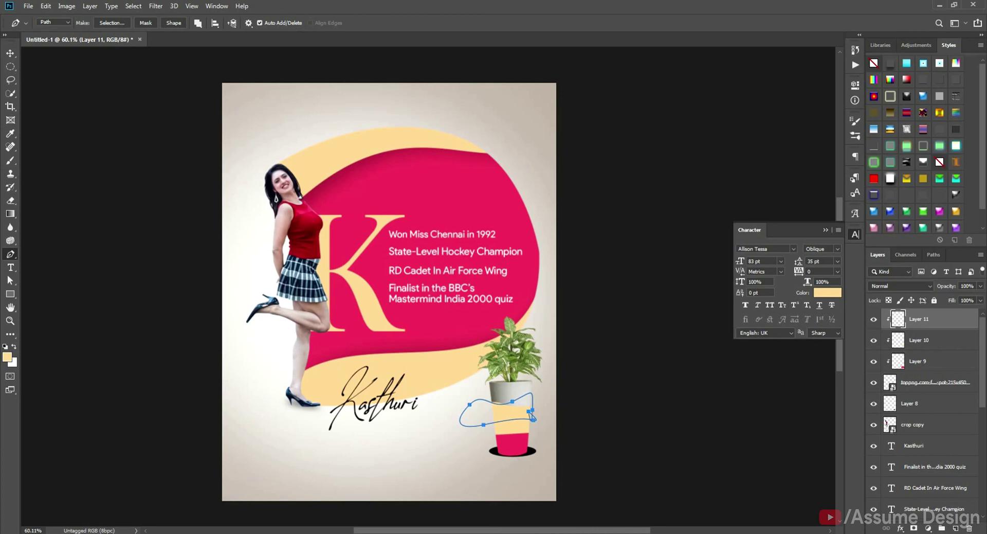
key("ctrl+Return")
key("d")
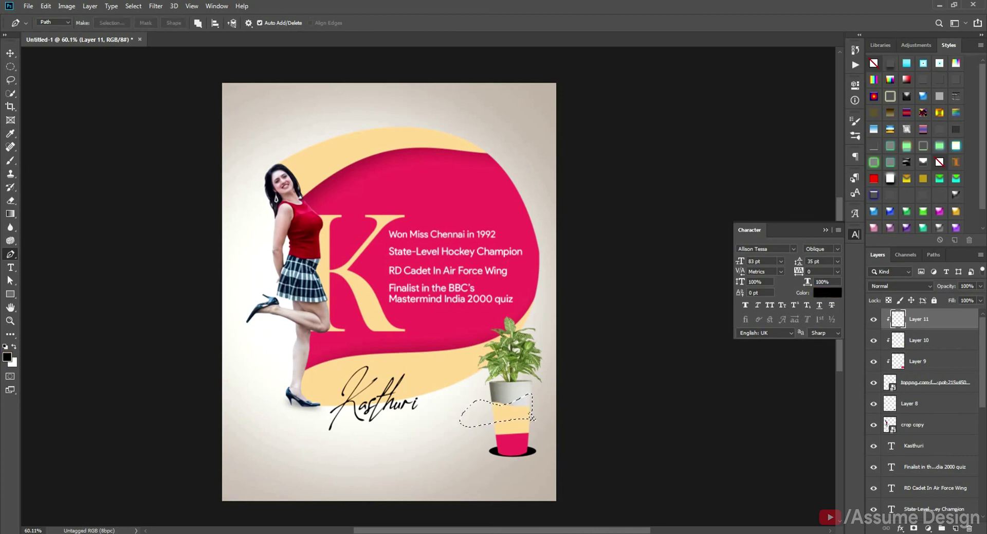
key("alt+BackSpace")
key("ctrl+d")
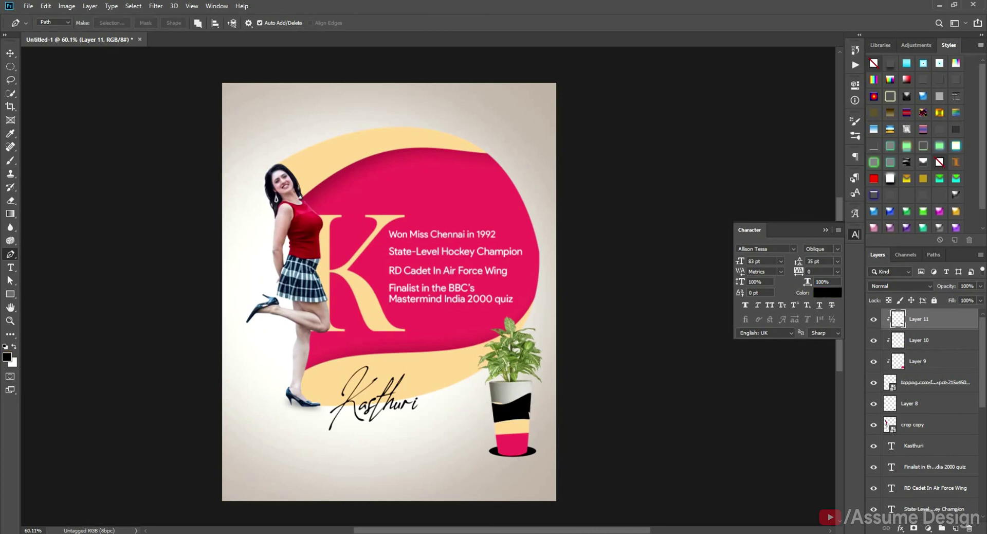
Step: Move the black band slightly up the pot, fine-tune its height and collapse the Character panel
key("v")
left_click_drag(512, 410, 513, 401)
key("Down")
key("Down")
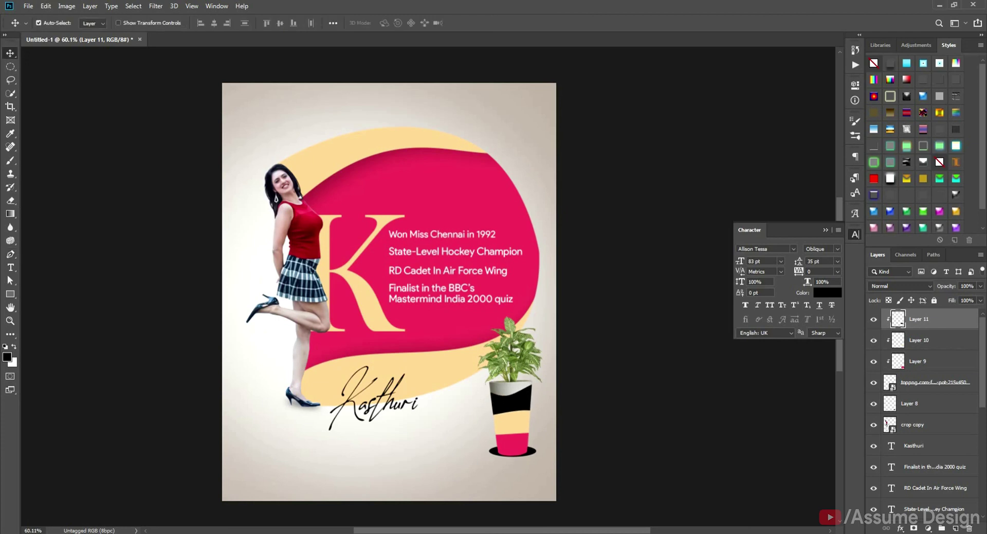
key("Up")
key("Up")
key("Down")
left_click(826, 230)
key("ctrl+plus")
key("ctrl+plus")
left_click_drag(412, 257, 445, 157)
key("ctrl+0")
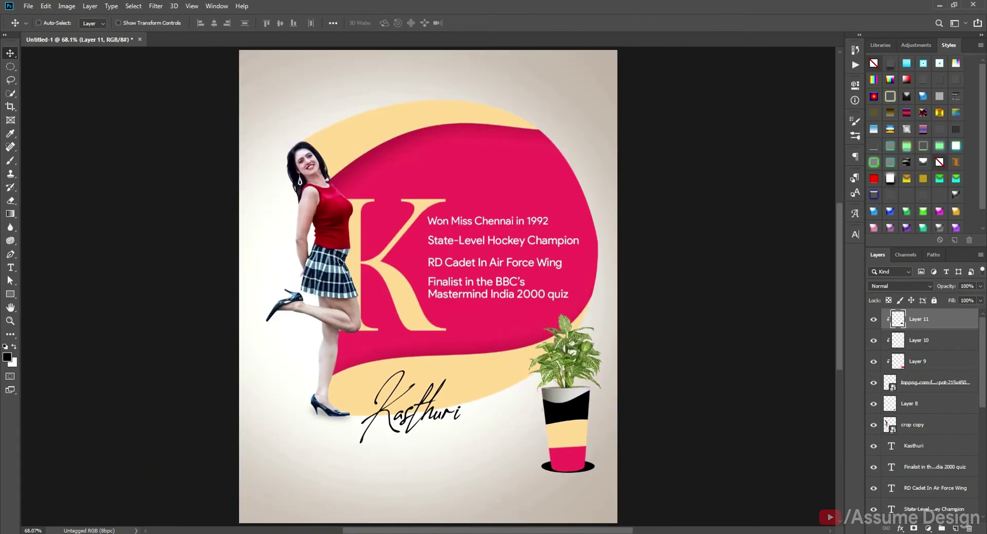